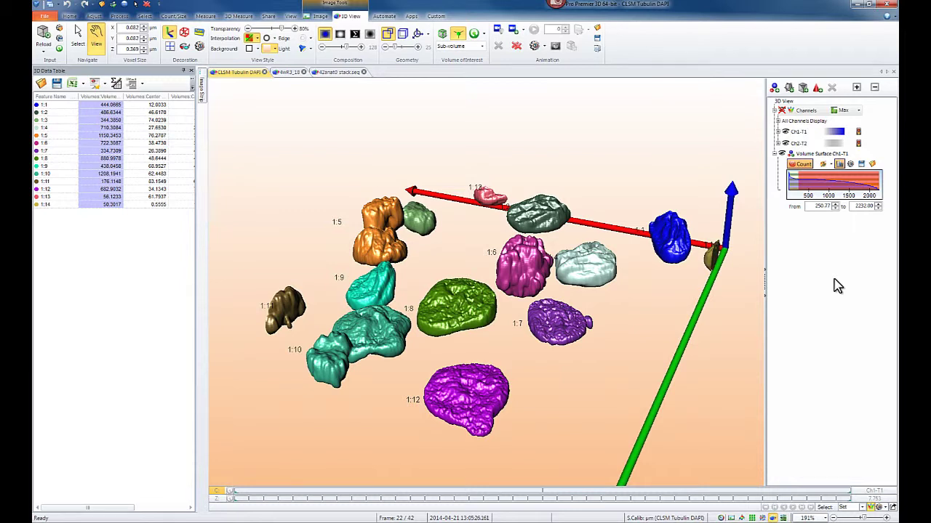
Rotate, zoom in and pan the scene so green object 1:8 sits centred and close
mouse_move(467, 395)
mouse_down()
mouse_move(600, 316)
mouse_move(466, 407)
mouse_up()
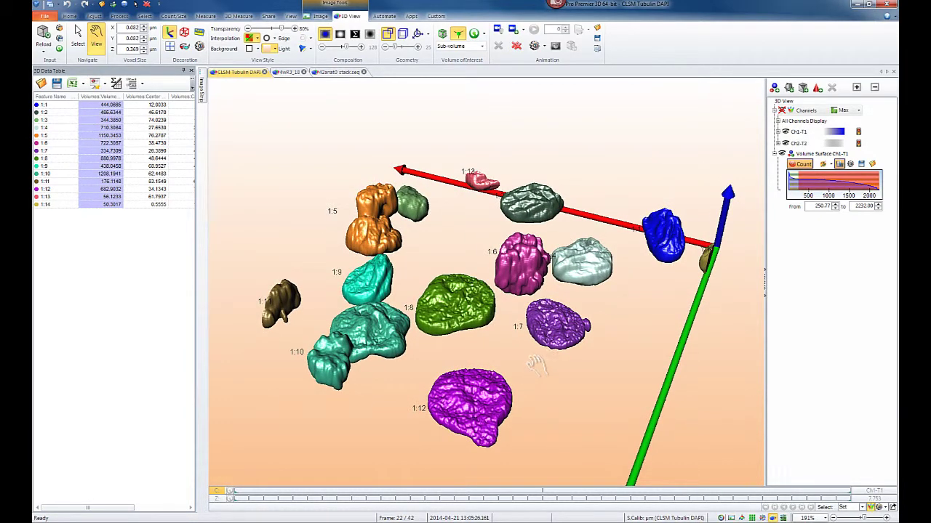
scroll(456, 318, up, 5)
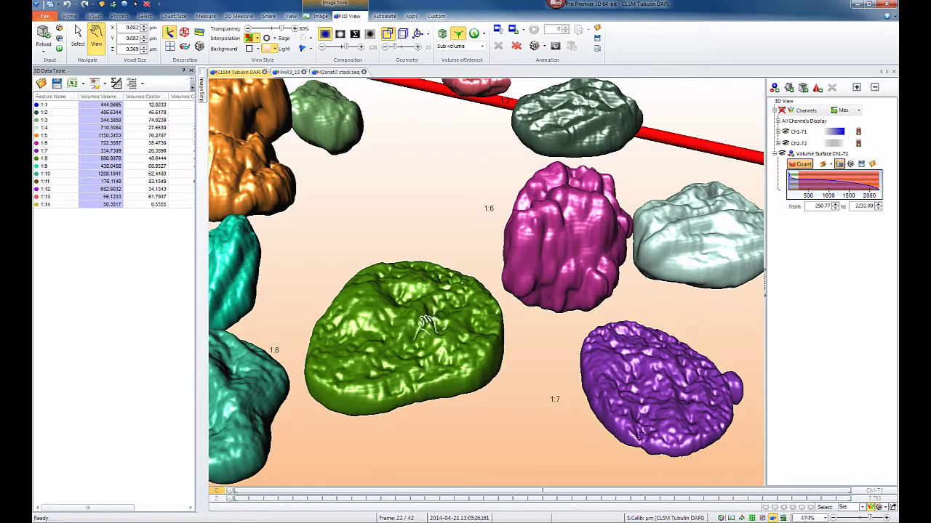
scroll(427, 323, up, 3)
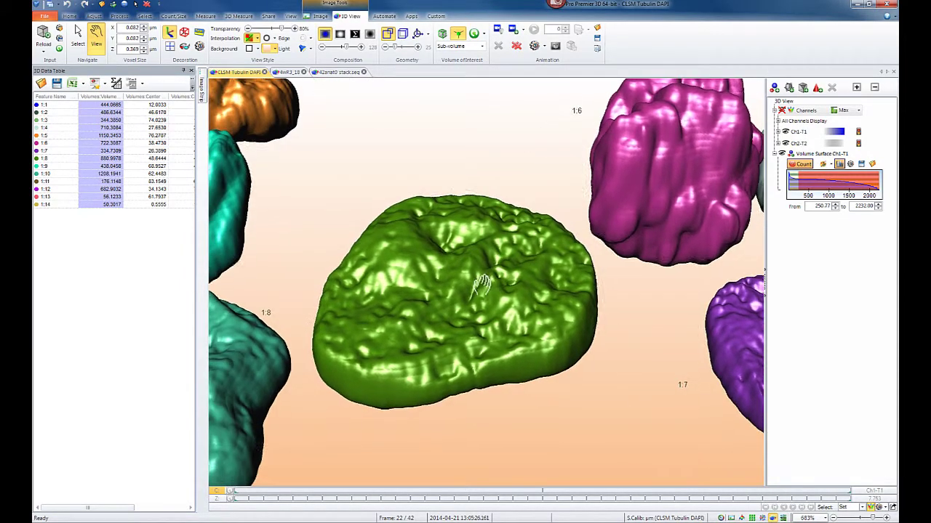
drag(481, 286, 498, 286)
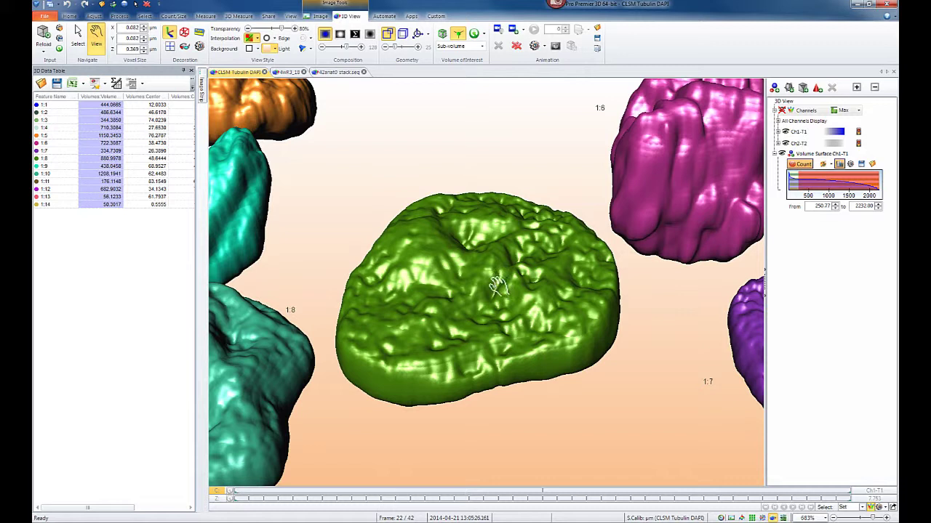
Place manual point tags PT1–PT4 at four spots on the green object 1:8
click(240, 16)
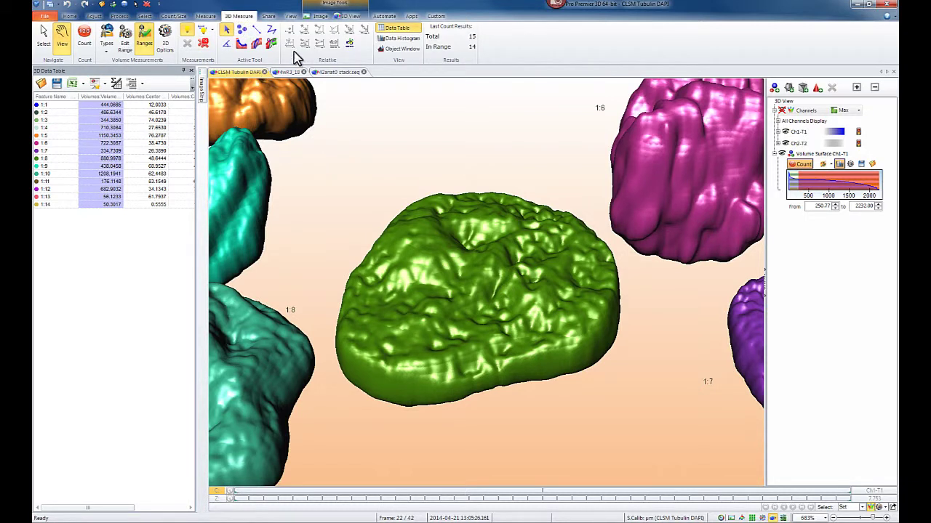
click(243, 34)
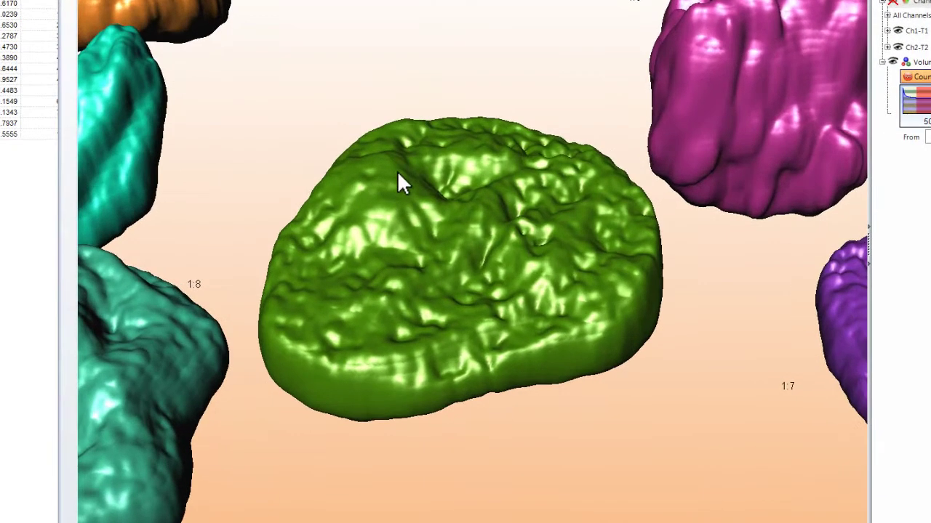
click(398, 173)
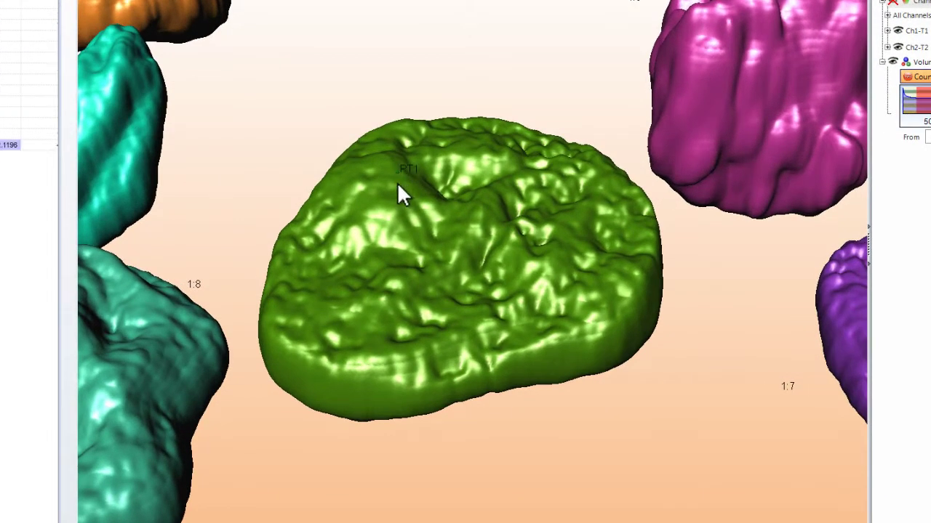
click(332, 315)
click(612, 267)
click(531, 173)
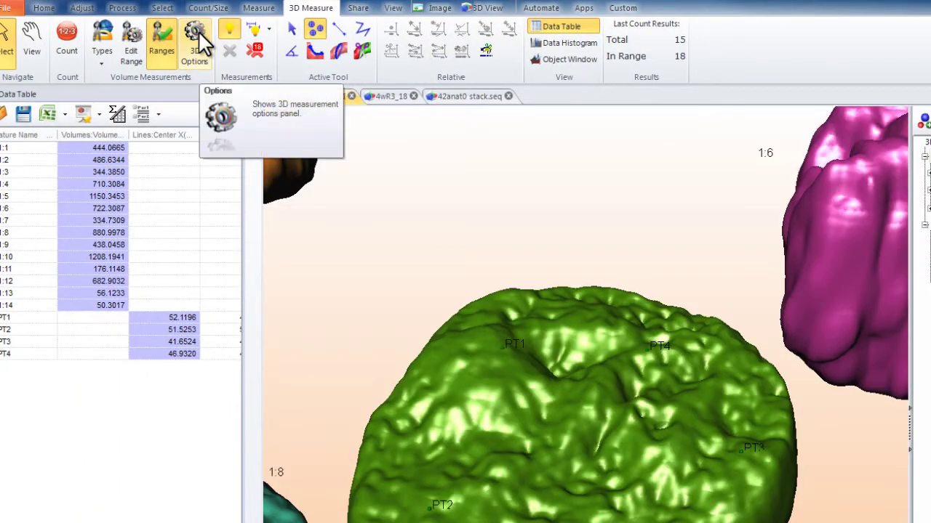
Raise the tag Sphere Size in 3D Options from 4 to 17
click(198, 34)
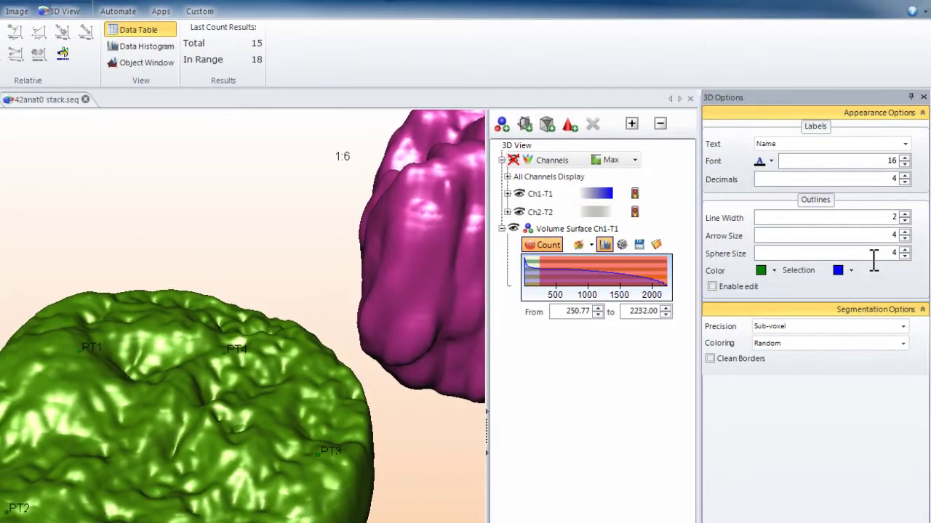
click(904, 249)
click(905, 249)
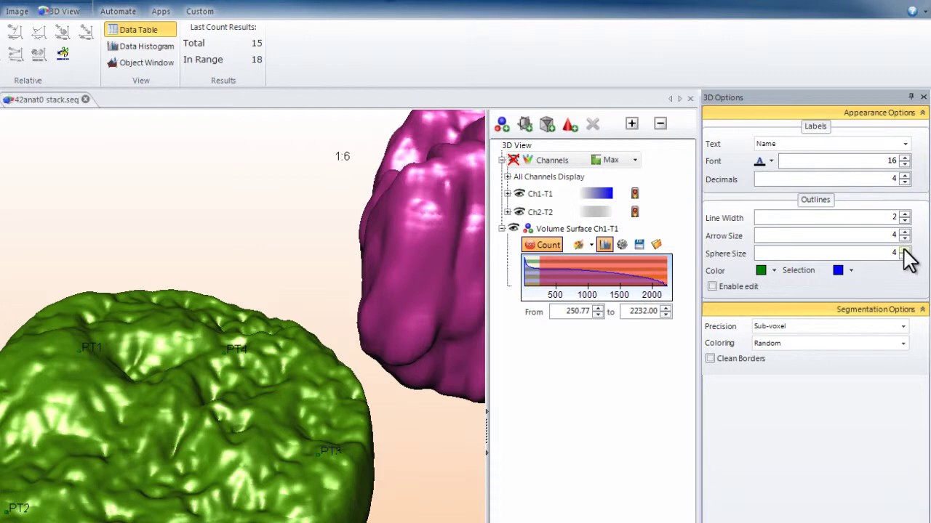
click(904, 250)
click(905, 250)
click(904, 249)
click(905, 250)
click(905, 250)
click(904, 250)
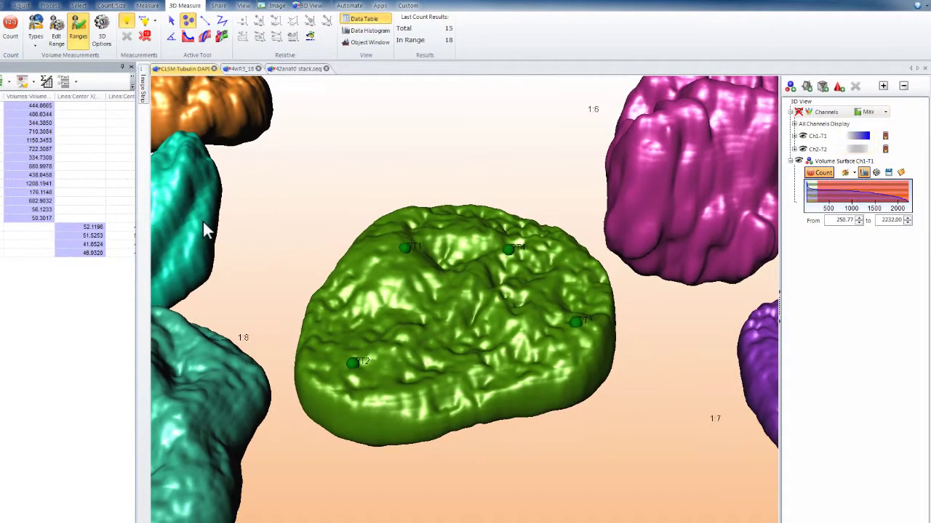
click(171, 21)
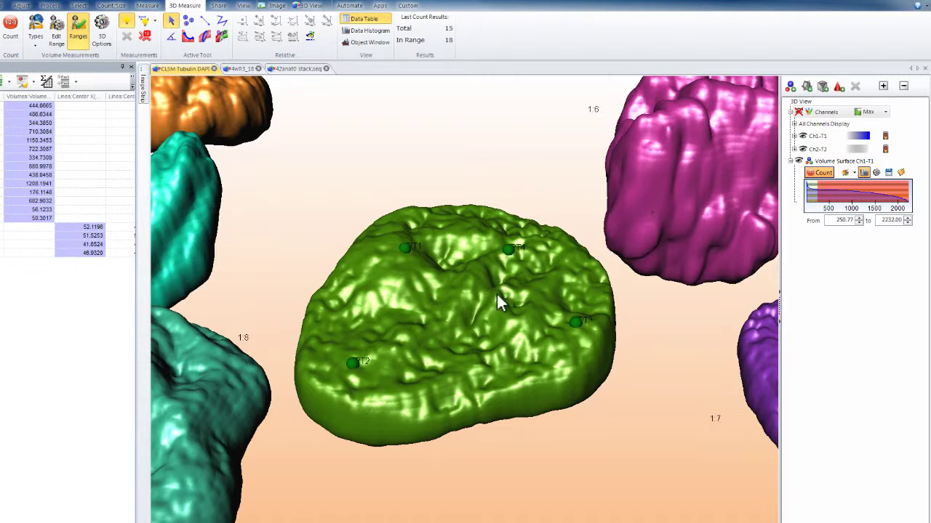
Draw lines LN1–LN4 from object 1:8 to the teal, orange, magenta and purple objects
click(206, 20)
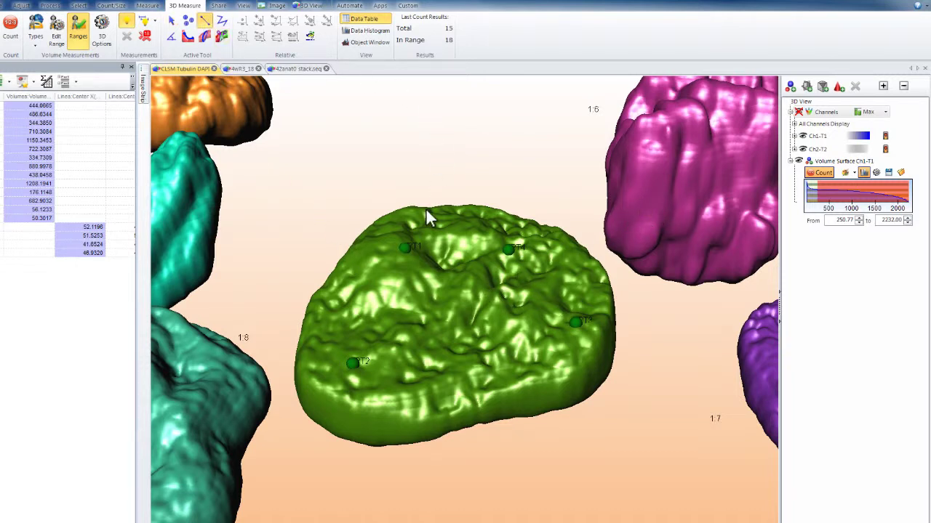
click(291, 382)
click(308, 377)
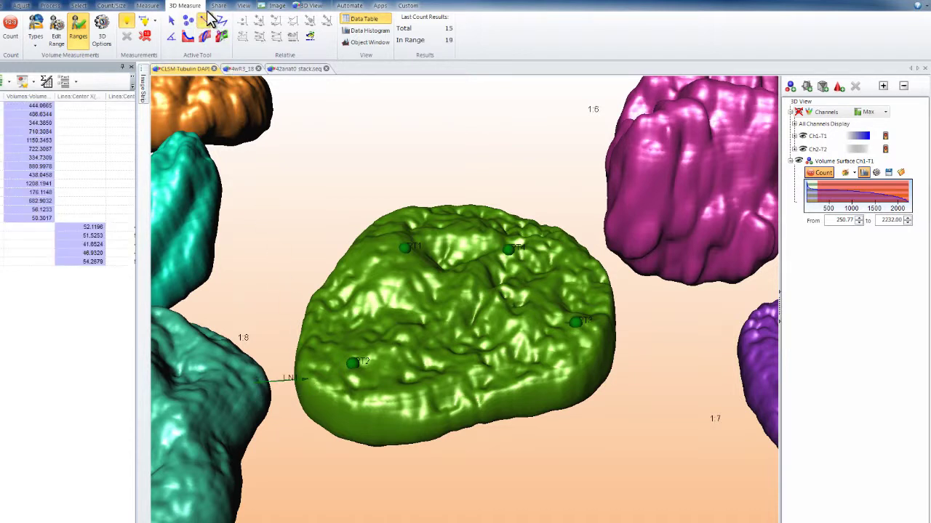
click(362, 243)
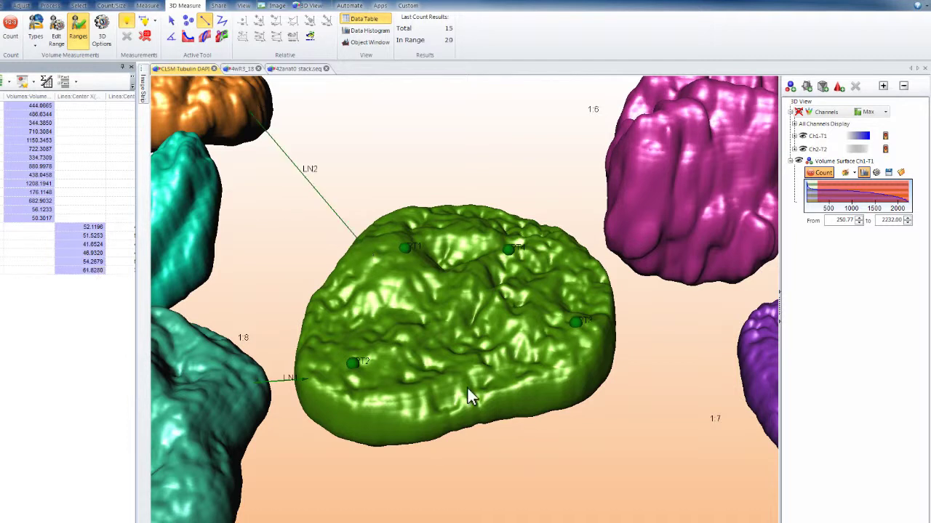
click(575, 261)
click(601, 341)
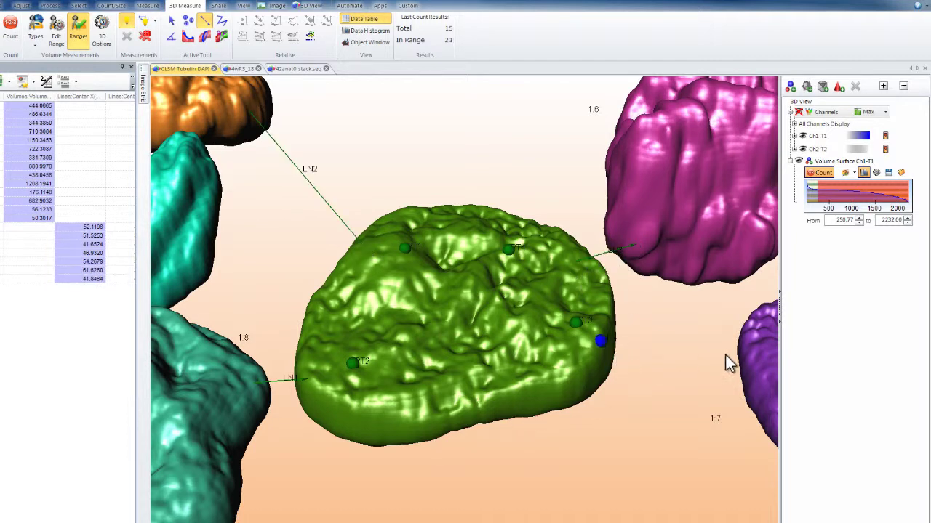
click(748, 349)
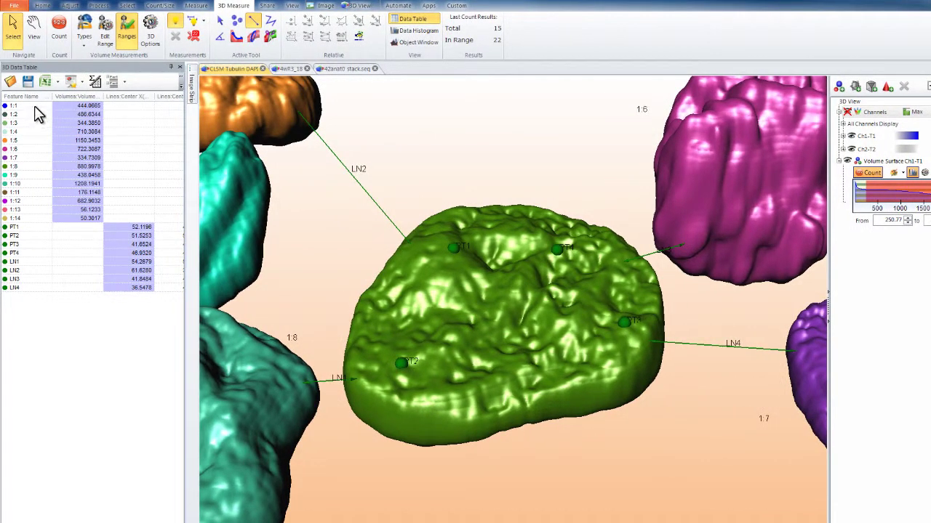
Select rows 1:1 and 1:2 in the data table and choose Show selected
click(35, 105)
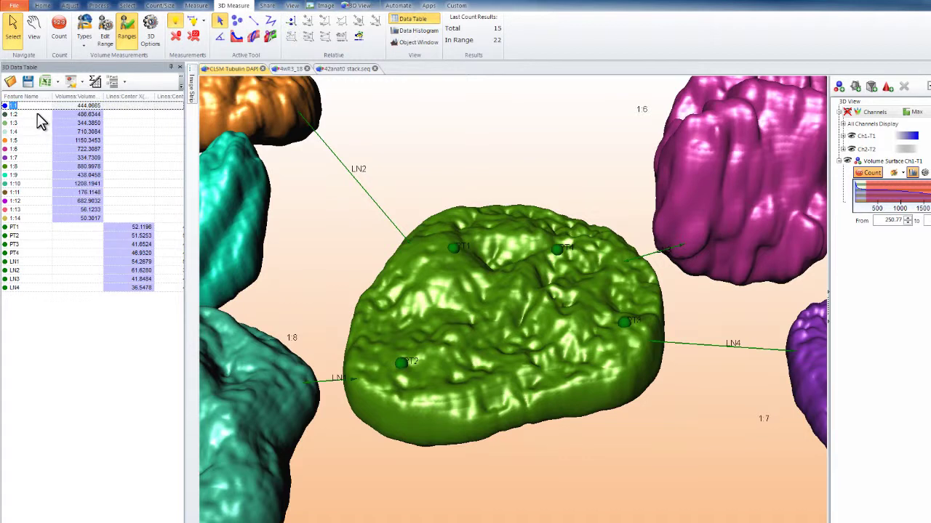
click(37, 114)
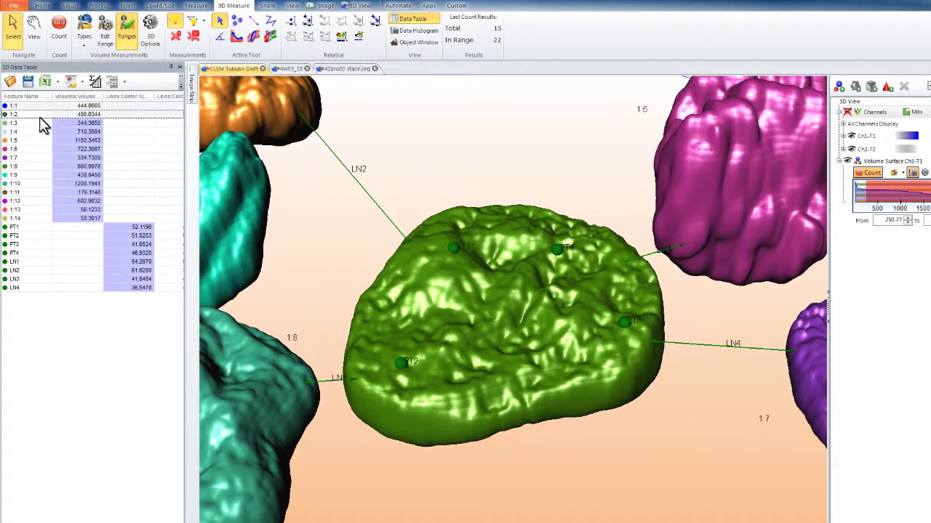
click(205, 22)
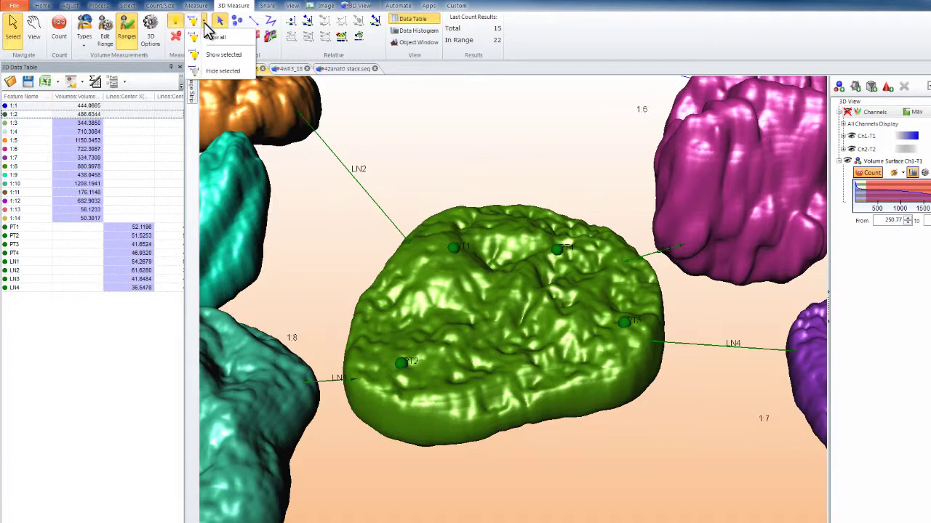
click(202, 56)
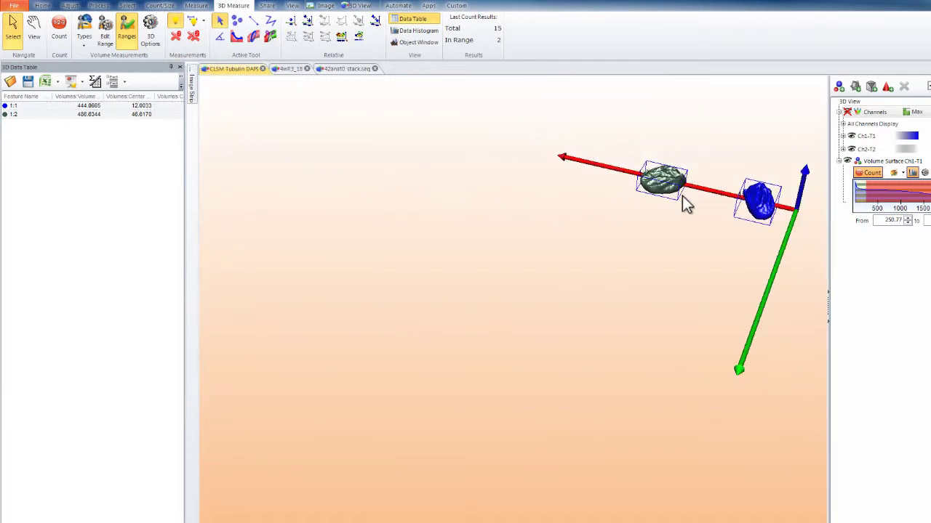
Select rows 1:1 and 1:2 together in the 3D Data Table (volumes 444.0665 and 486.6344)
click(37, 29)
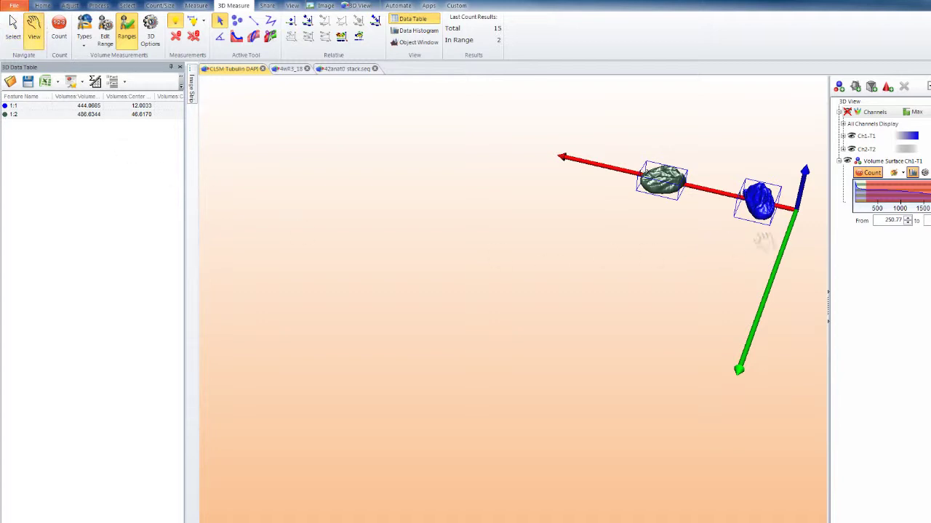
drag(789, 238, 588, 265)
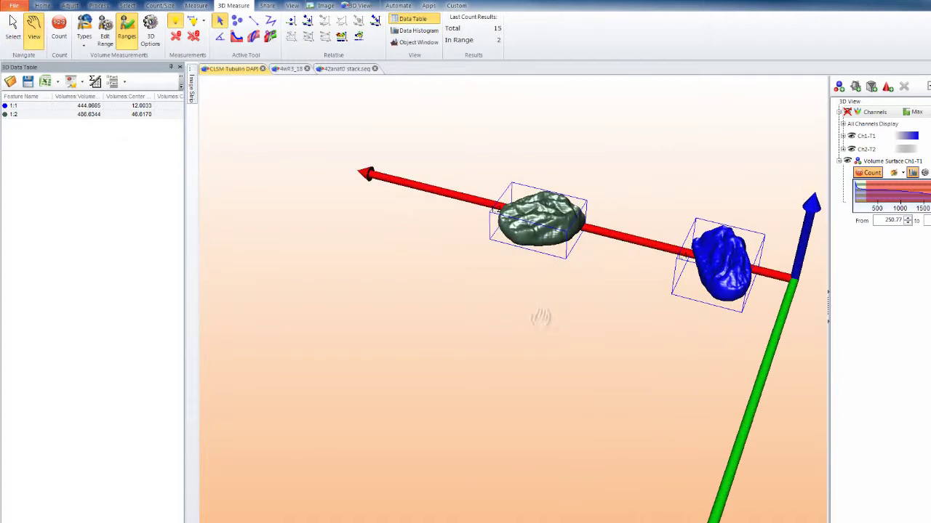
drag(540, 318, 477, 375)
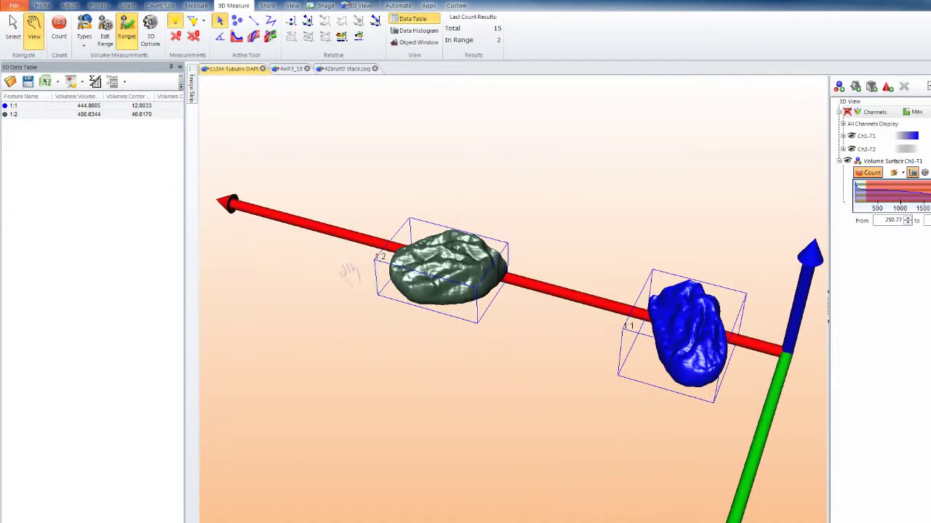
drag(349, 270, 302, 317)
drag(598, 256, 532, 312)
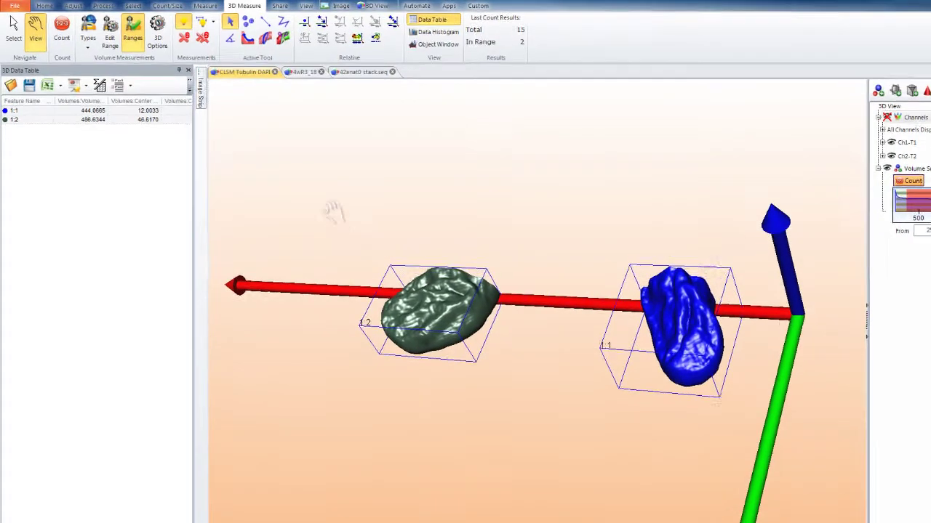
click(64, 114)
click(82, 128)
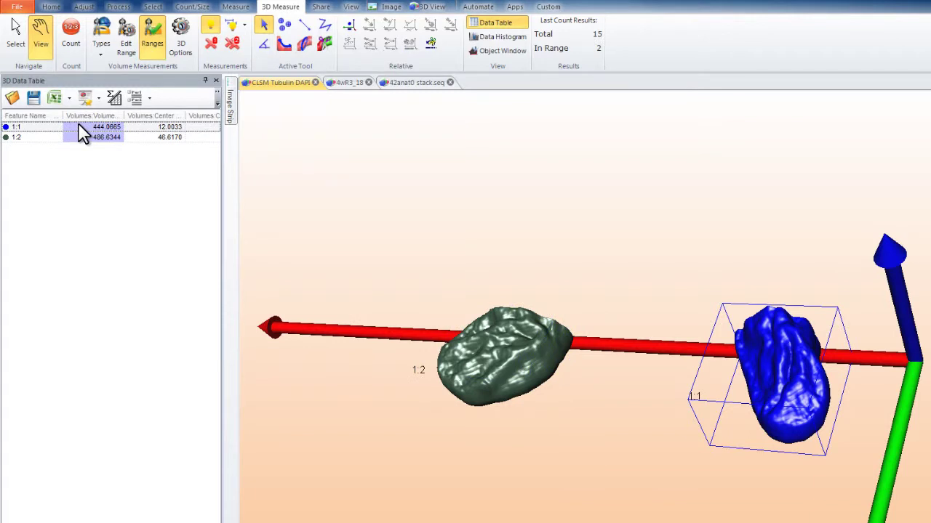
ctrl+click(82, 131)
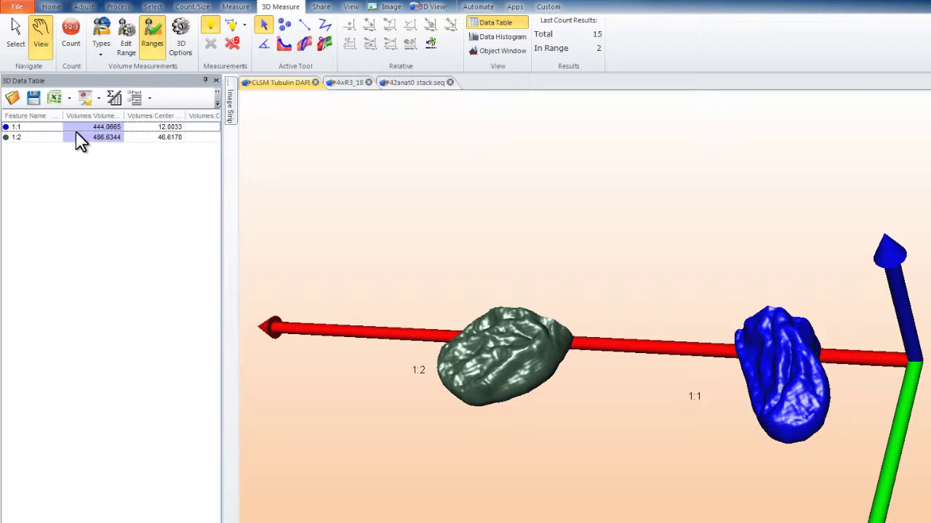
click(76, 128)
ctrl+click(78, 138)
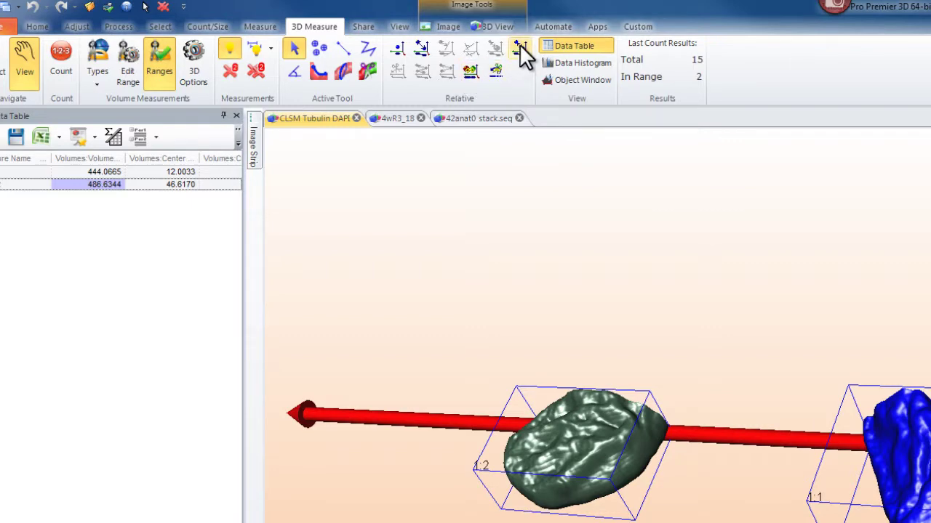
Add a Surface to Surface line between objects 1:2 and 1:1, measuring 28.9349
click(520, 48)
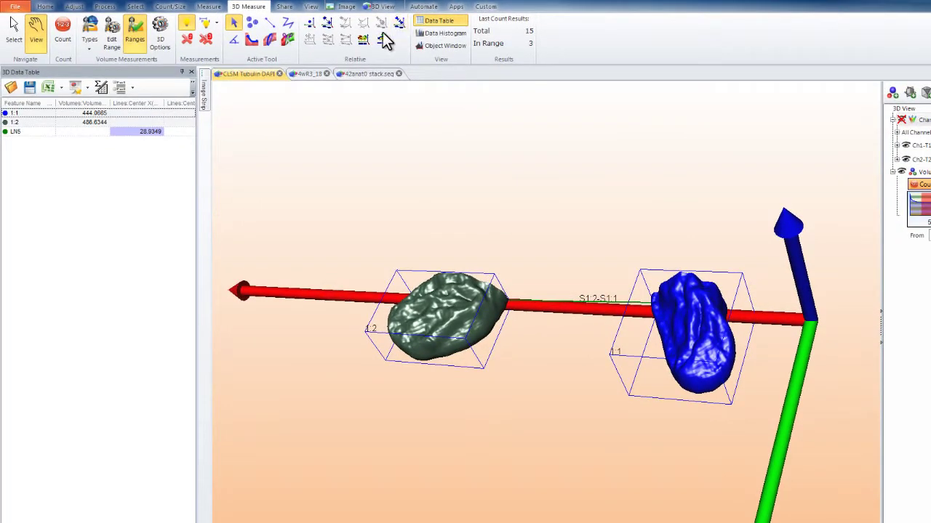
drag(602, 266, 480, 390)
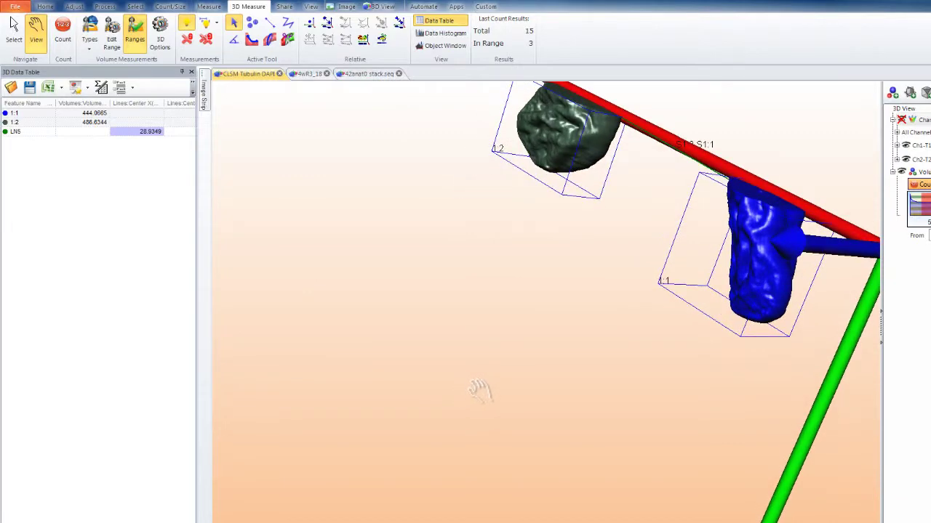
drag(629, 375, 316, 411)
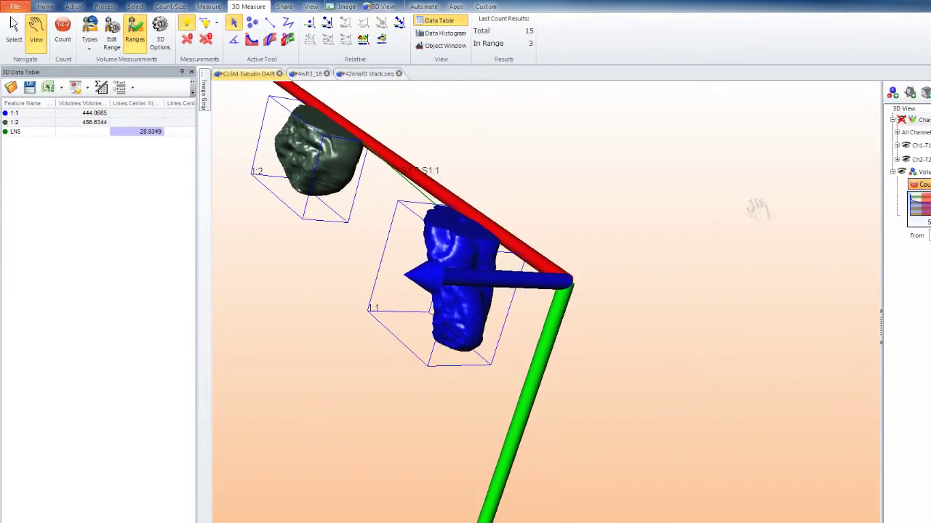
drag(757, 210, 599, 379)
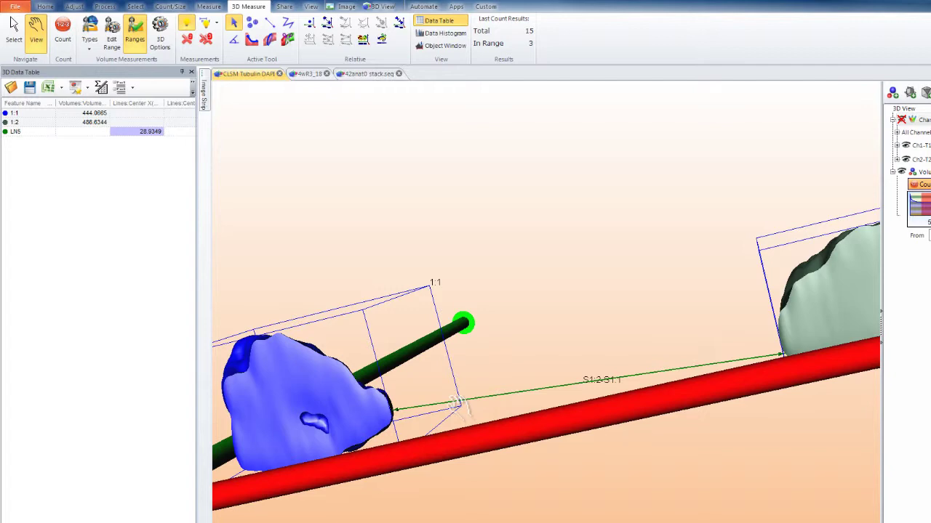
drag(558, 432, 547, 409)
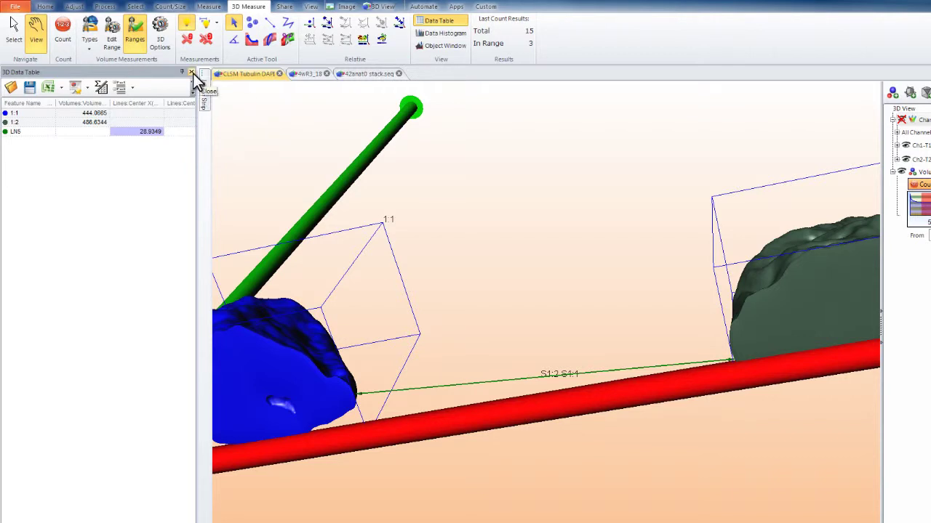
Add the Center to Center line C1:2-C1:1, measuring 29.3102
click(328, 26)
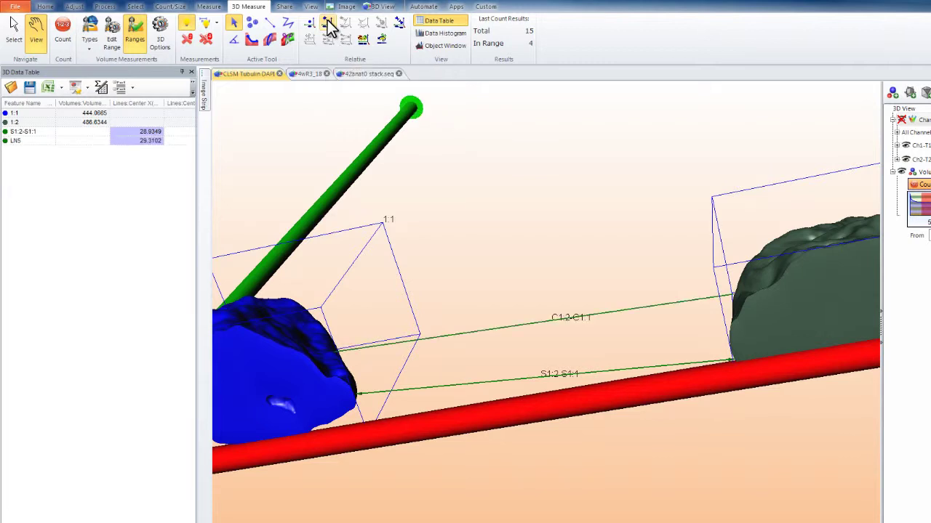
Fit the whole scene to the window and switch to the front view preset
click(385, 7)
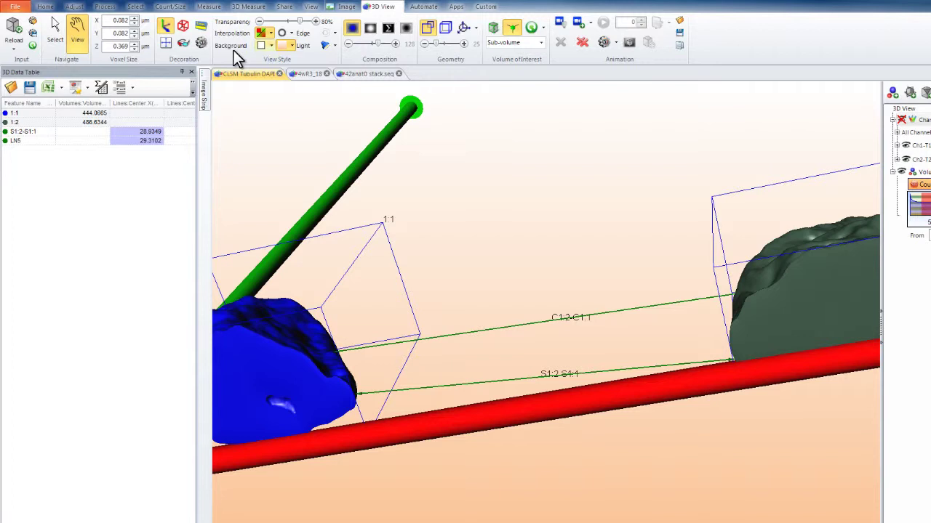
click(169, 44)
click(477, 31)
click(463, 56)
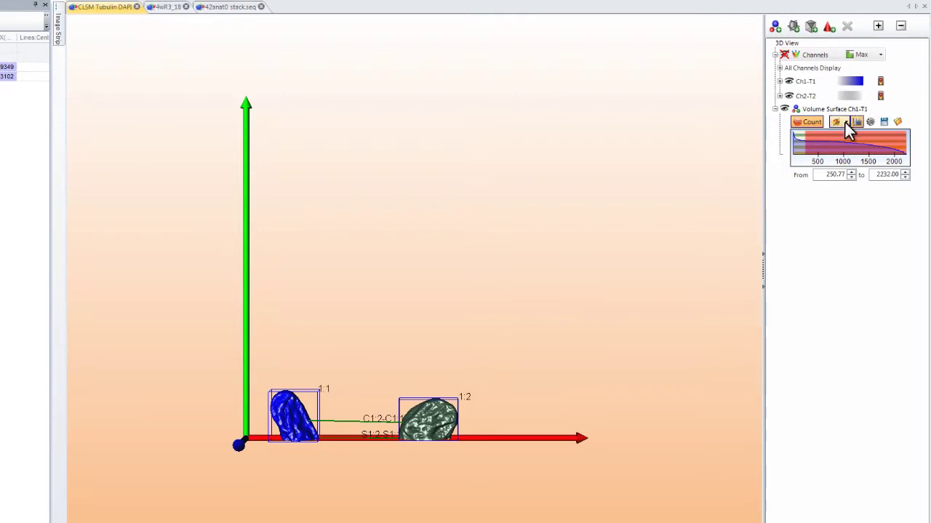
Set the Volume Surface Ch1-T1 opacity to 0.54 and zoom in on objects 1:1 and 1:2
click(847, 122)
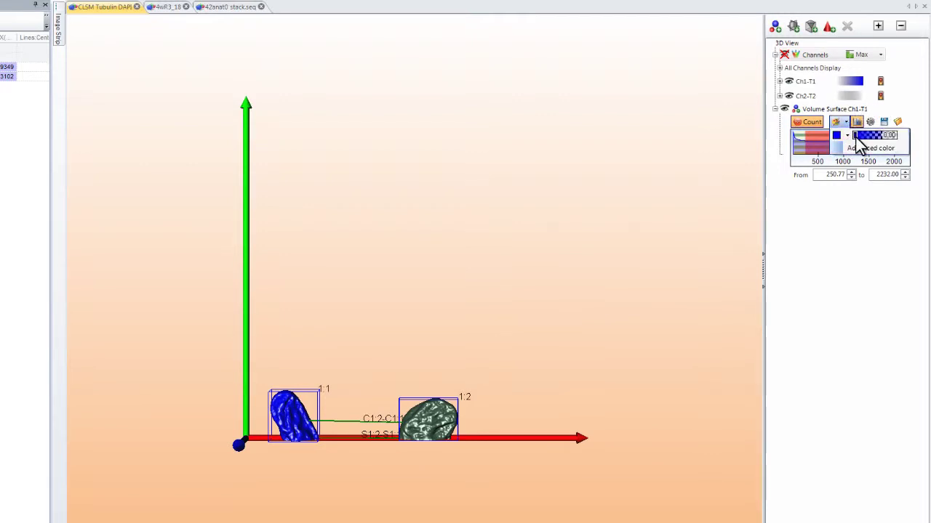
drag(855, 135, 877, 136)
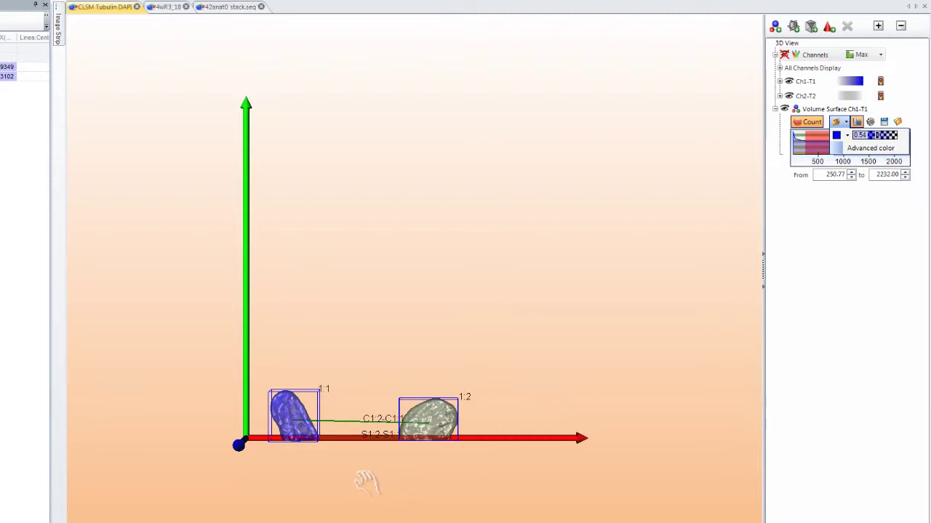
drag(367, 482, 380, 312)
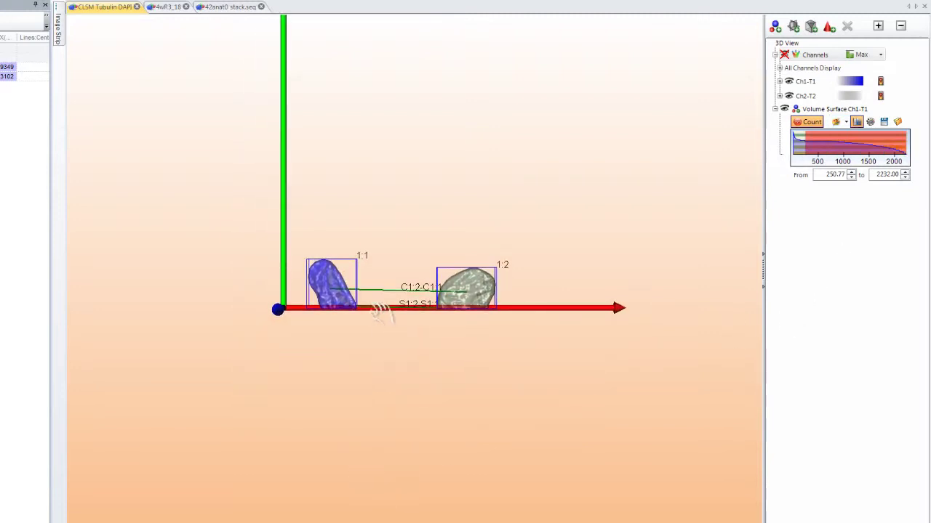
scroll(384, 309, up, 3)
drag(368, 469, 392, 312)
scroll(393, 313, up, 3)
drag(347, 442, 399, 279)
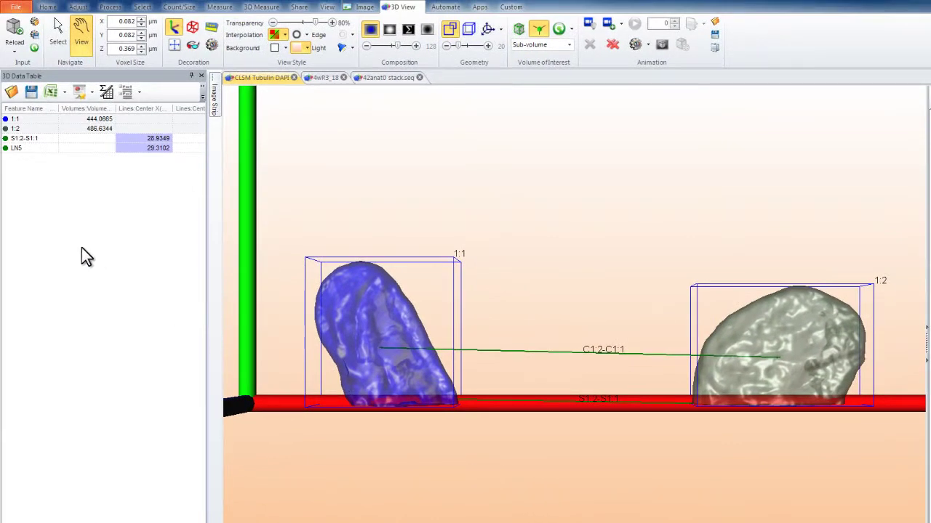
Delete the S1:2-S1:1 and LN5 distance lines and show all hidden objects again
click(35, 141)
click(40, 149)
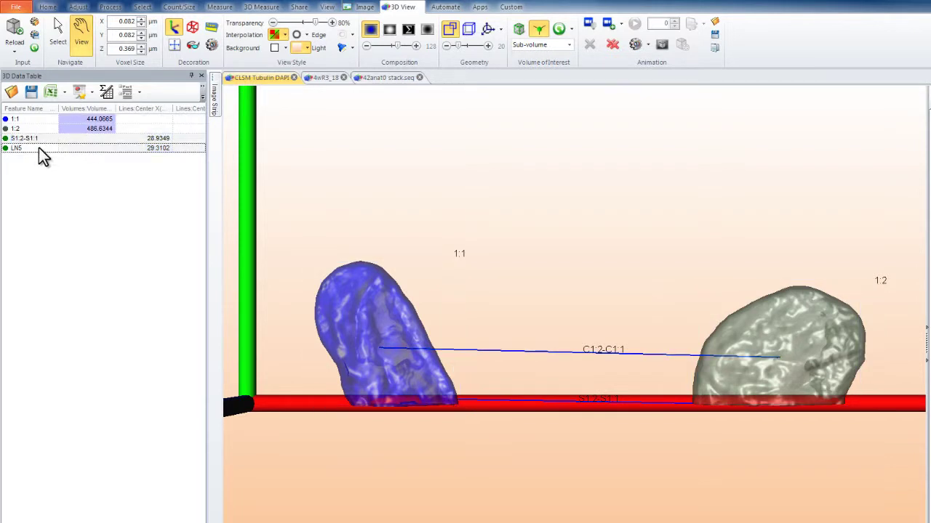
click(260, 9)
click(196, 42)
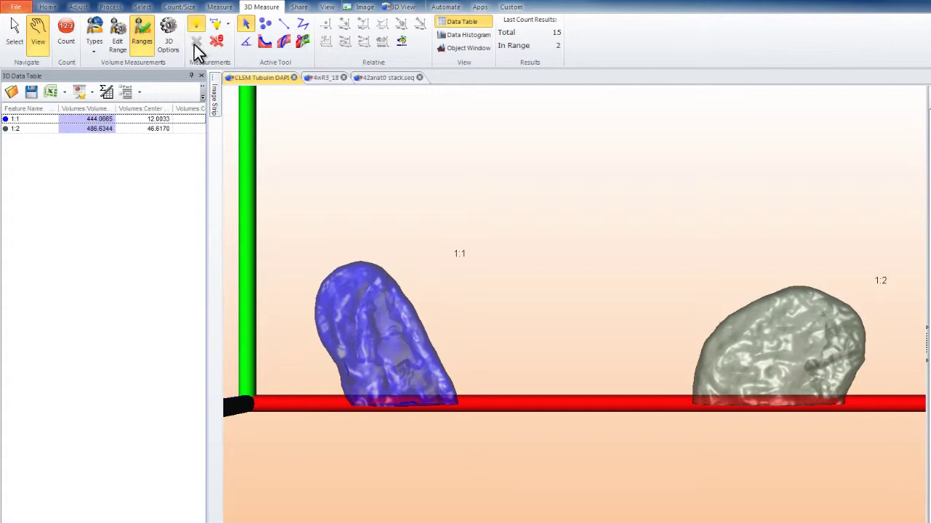
click(217, 27)
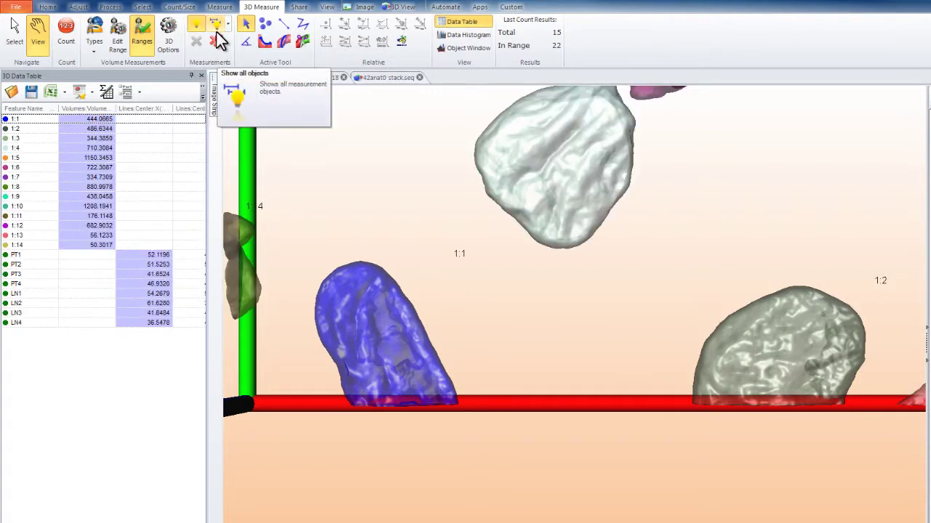
Pan, rotate and zoom the view in on object 1:7 and line LN4
drag(486, 245, 544, 393)
scroll(544, 392, down, 3)
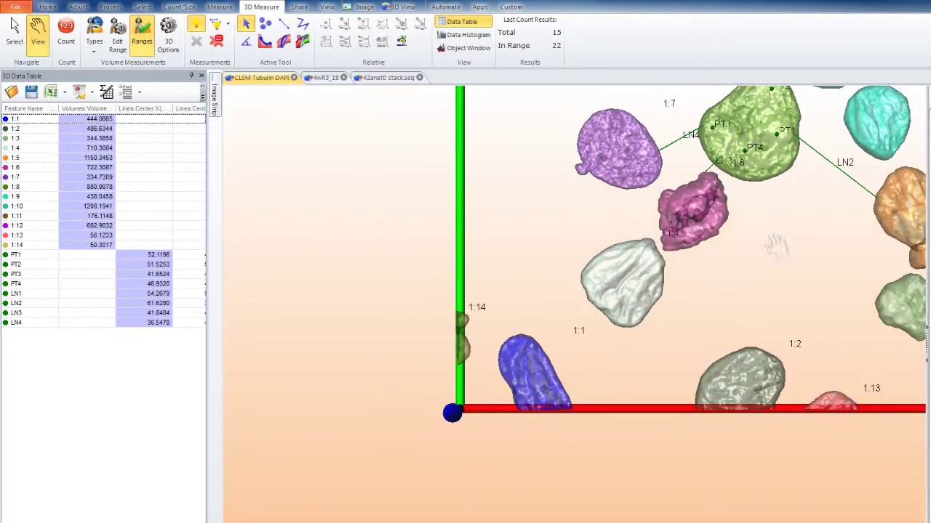
drag(775, 250, 616, 335)
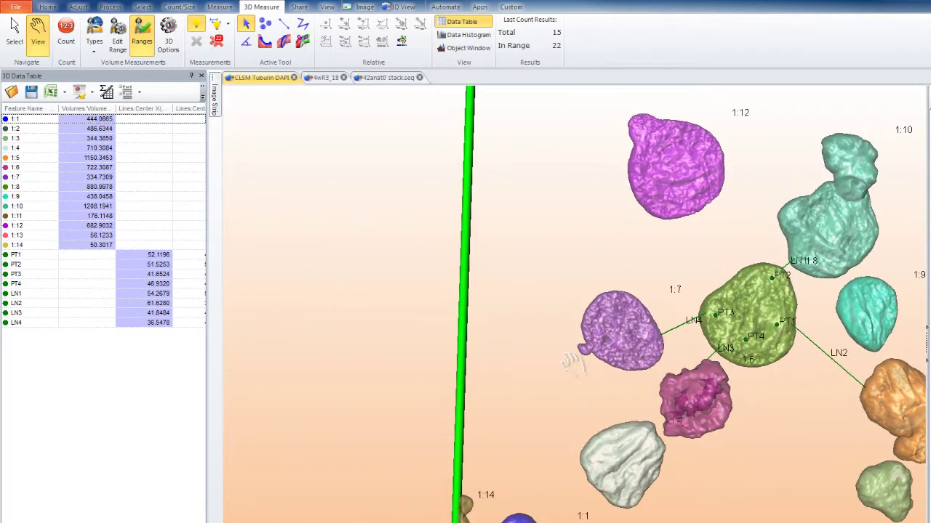
scroll(574, 361, up, 4)
drag(608, 369, 686, 349)
scroll(550, 366, up, 4)
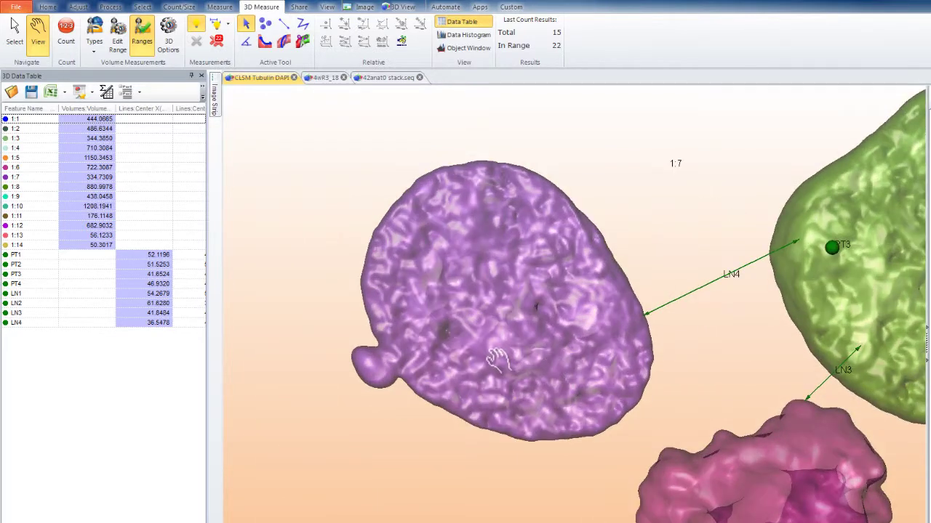
drag(494, 357, 627, 353)
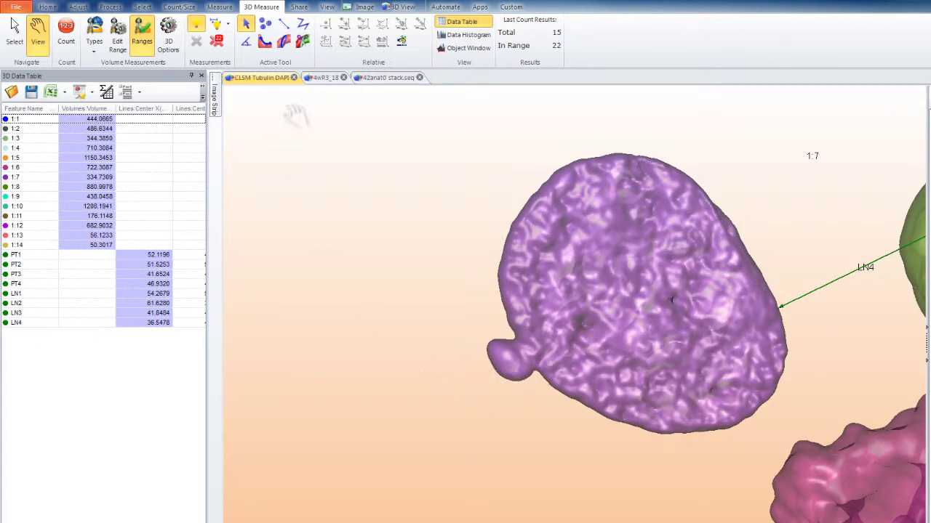
Split the bulge off object 1:7 into 1:16 and 1:17, then switch to the 4wR3_18 image
click(304, 42)
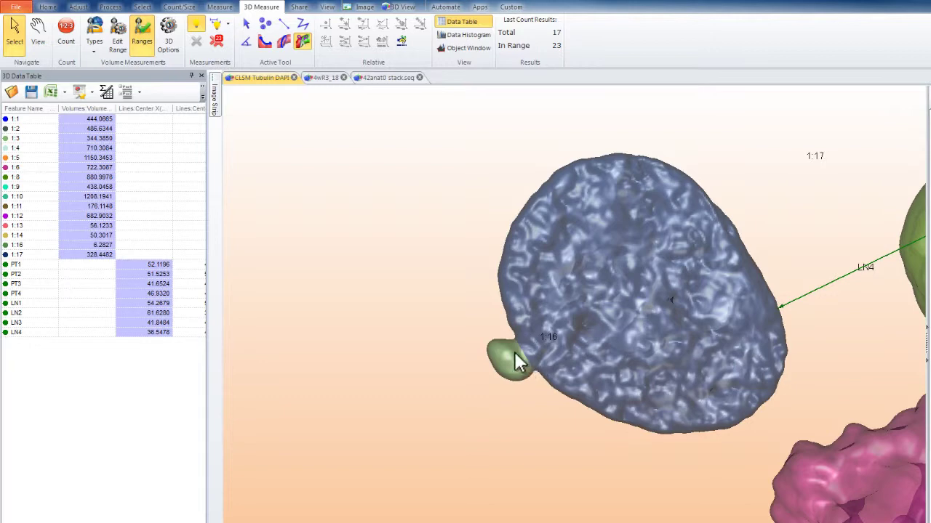
click(325, 78)
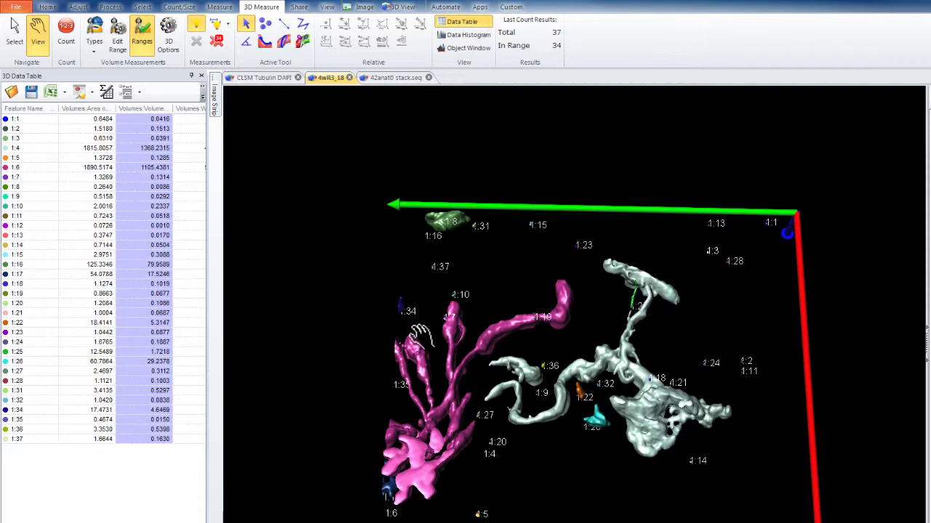
Rotate and zoom the 4wR3_18 scene onto the white filament near objects 1:26 and 1:22
click(38, 26)
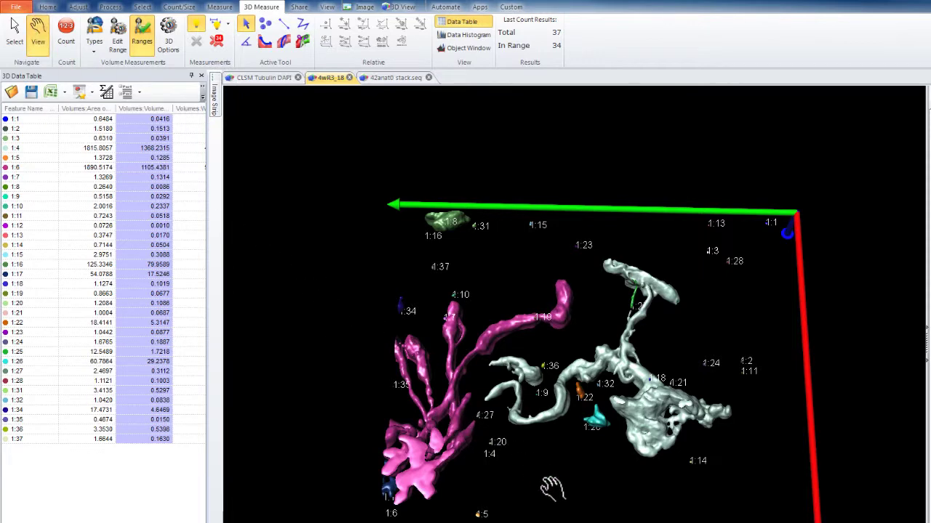
drag(552, 492, 617, 400)
scroll(610, 404, up, 5)
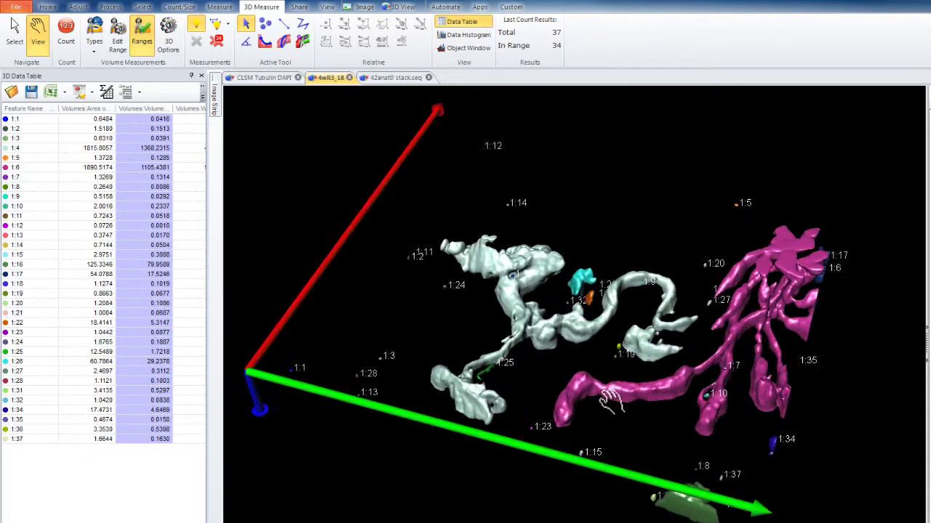
drag(581, 449, 573, 336)
scroll(640, 261, up, 5)
scroll(639, 269, down, 3)
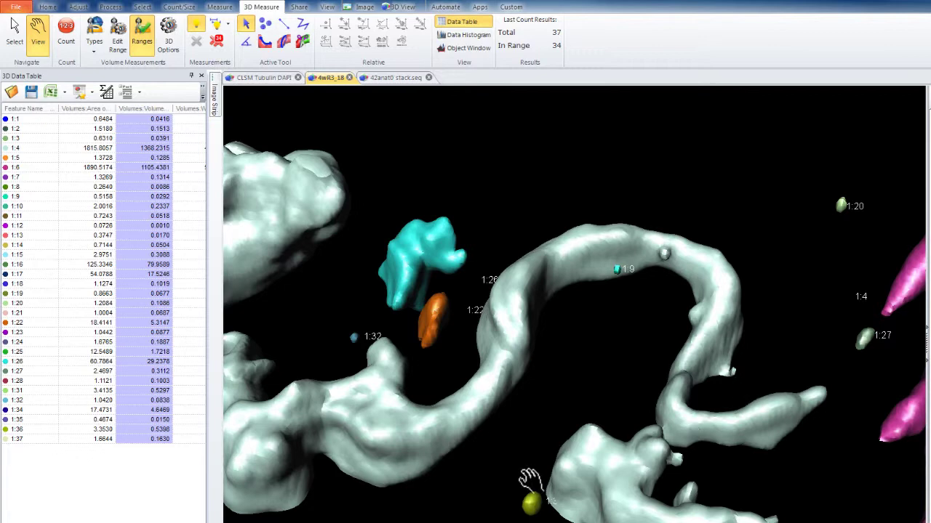
drag(529, 426, 561, 397)
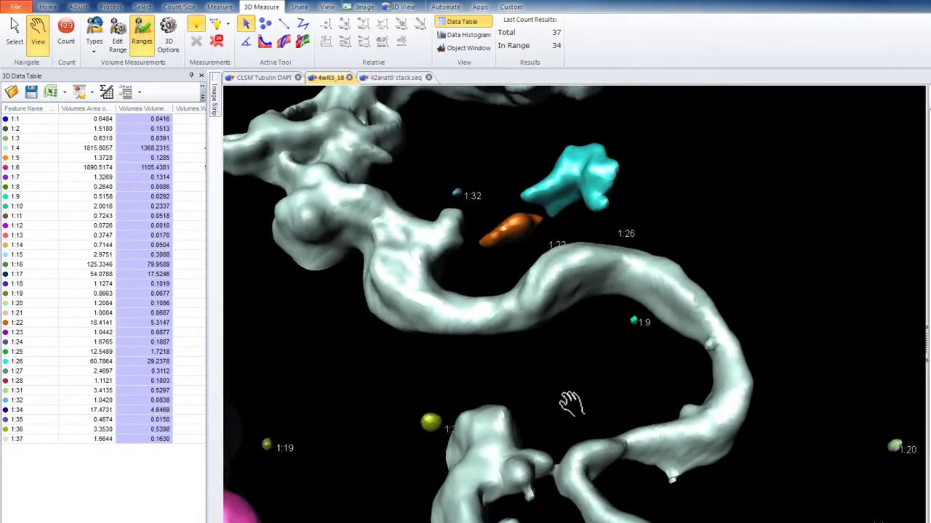
drag(492, 345, 573, 430)
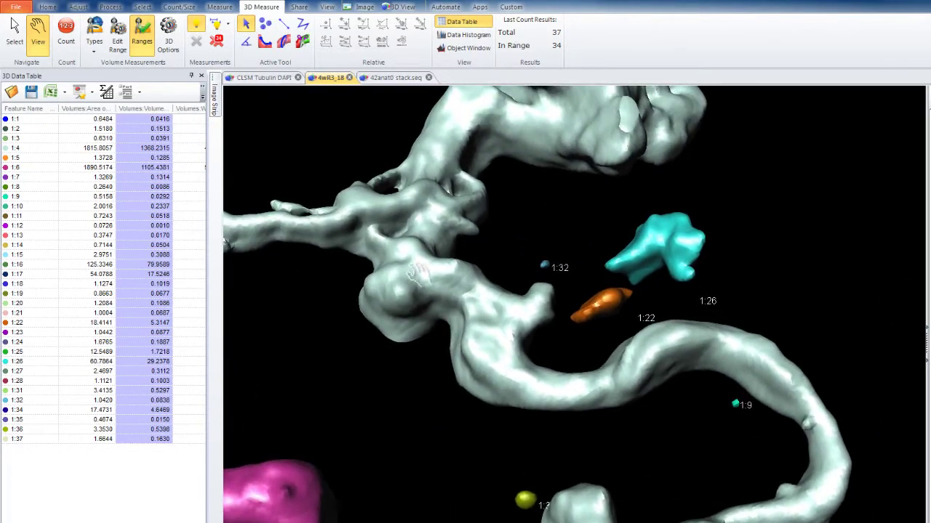
Mark outlines PL1–PL6 across the filament, from its upper section down to the lower tip
click(282, 40)
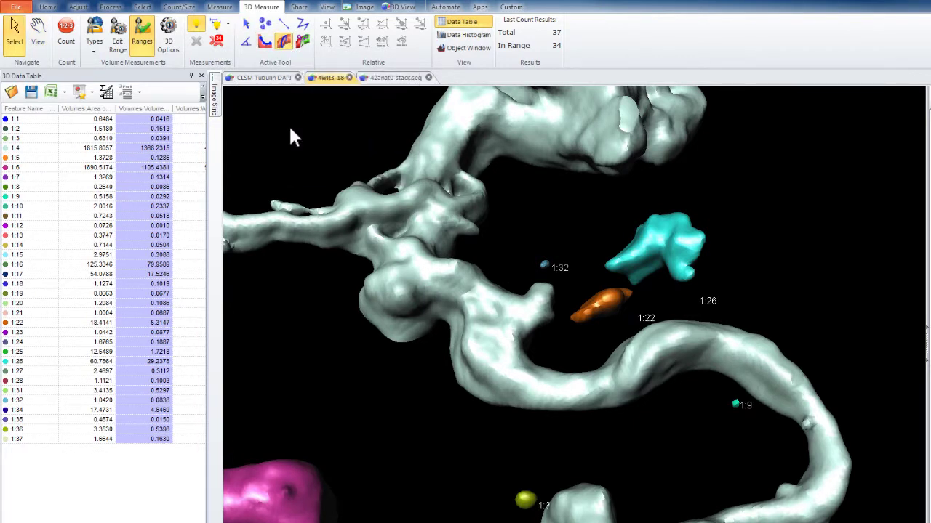
click(545, 397)
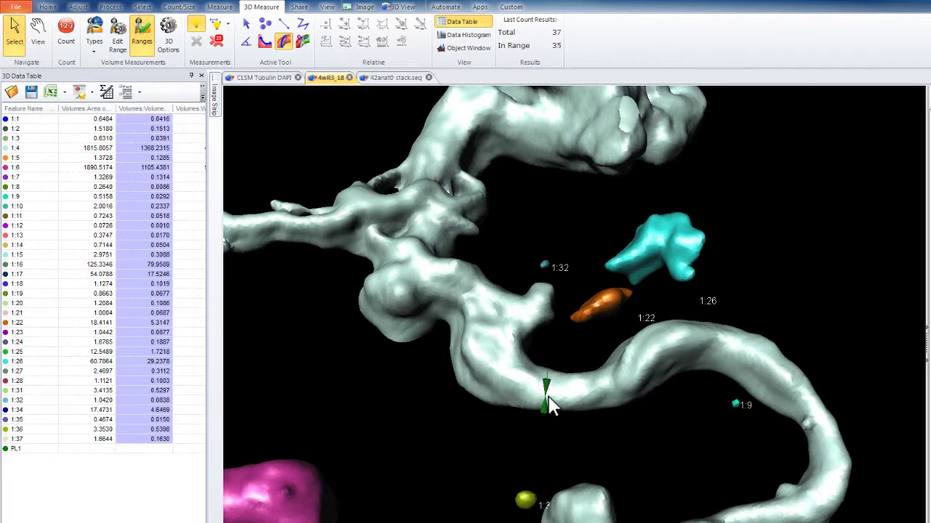
click(610, 396)
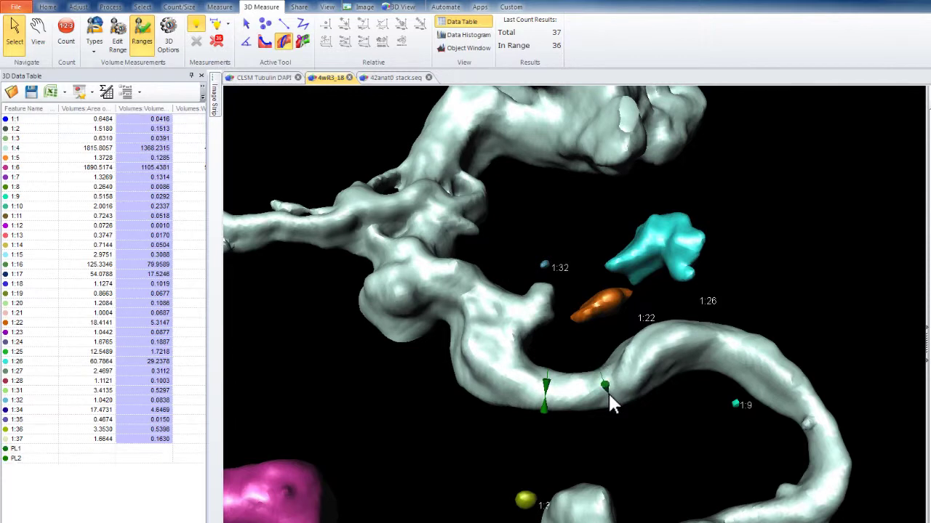
click(719, 361)
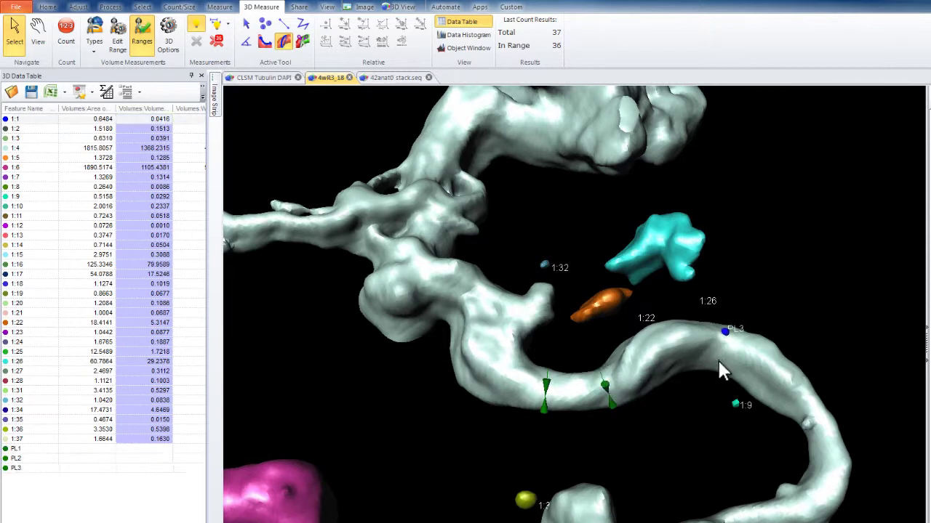
click(831, 437)
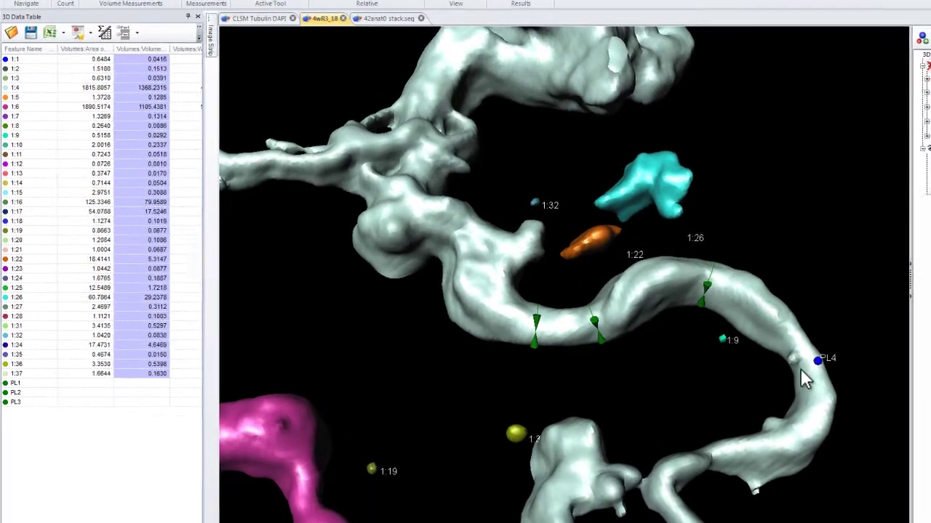
click(797, 370)
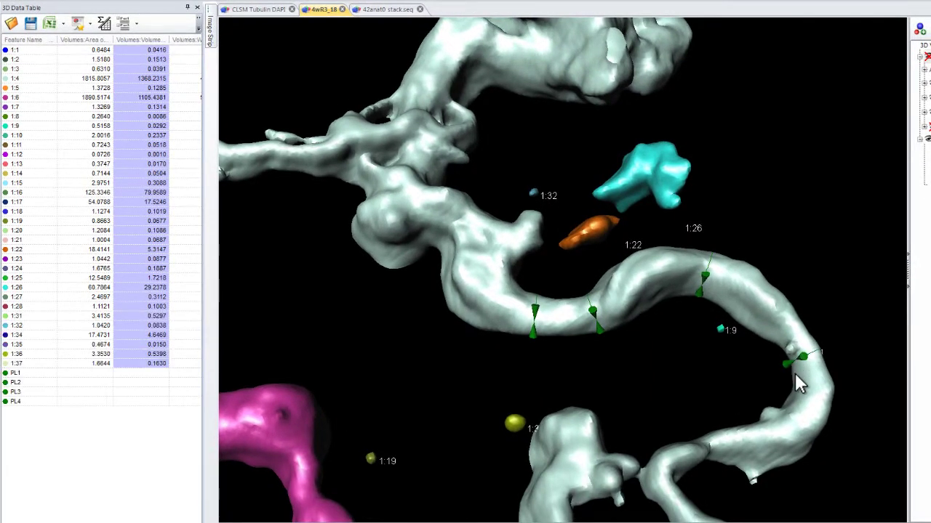
click(758, 451)
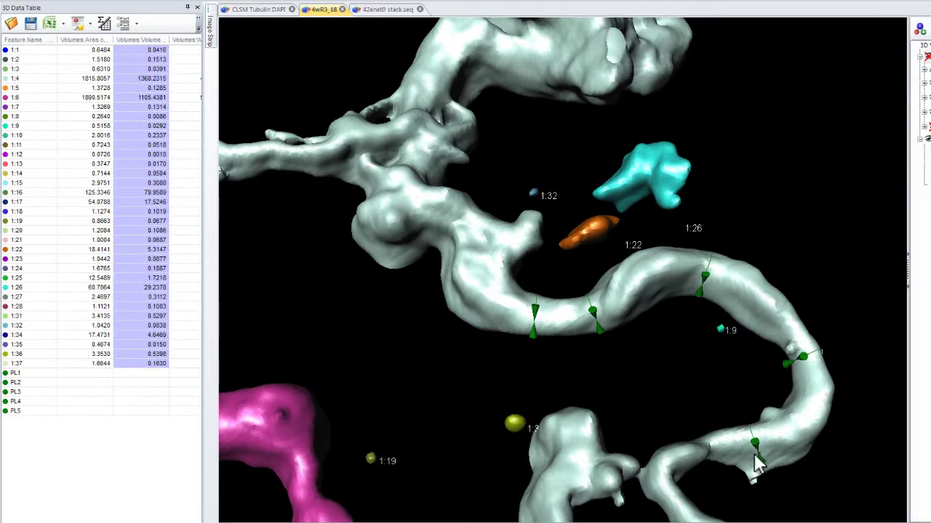
click(669, 510)
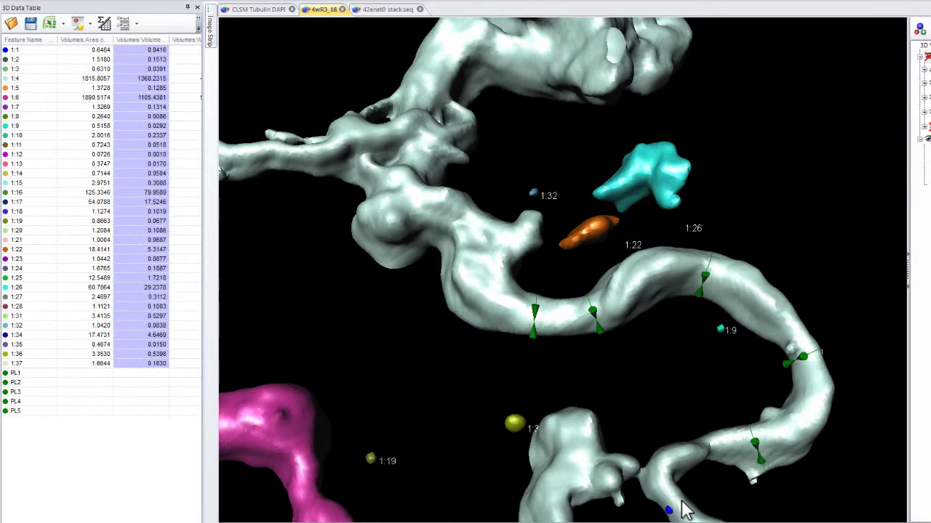
click(685, 512)
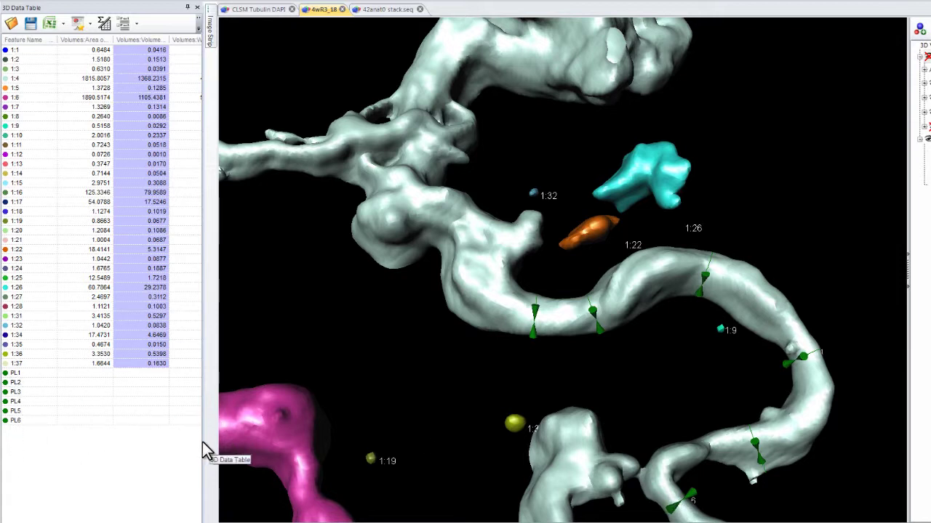
Widen the 3D data table and scroll to the Lines:Center and Lines:Length columns
drag(204, 441, 470, 447)
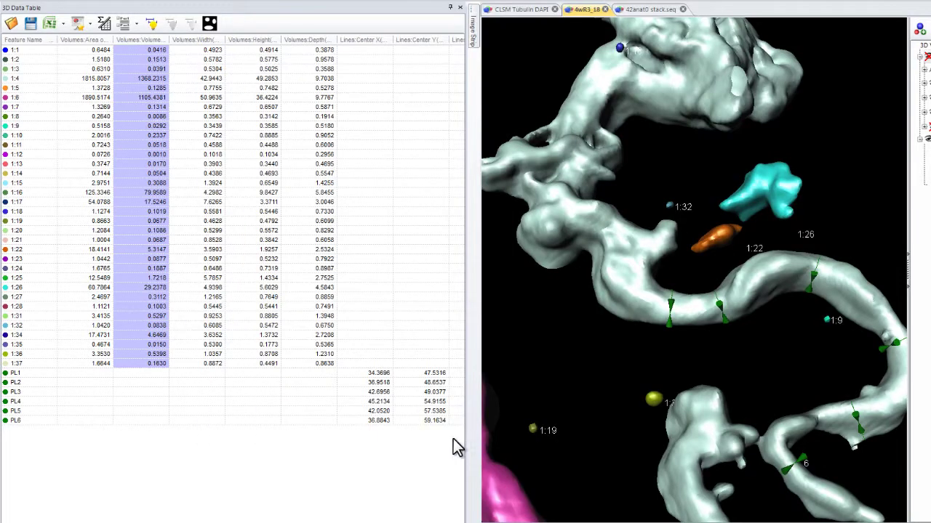
scroll(232, 233, right, 3)
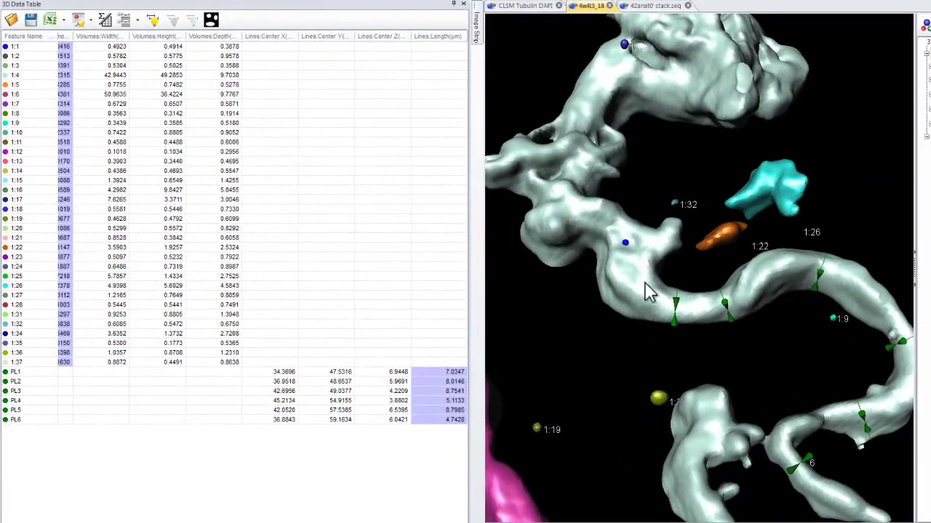
Trace polyline PL7 from the filament's upper end past object 1:26 toward its lower end
click(709, 307)
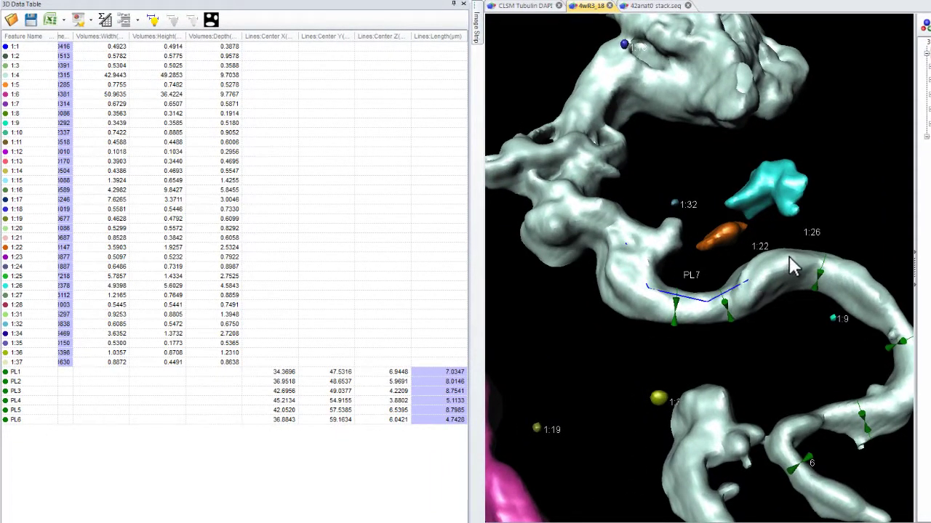
click(839, 278)
click(886, 303)
click(912, 372)
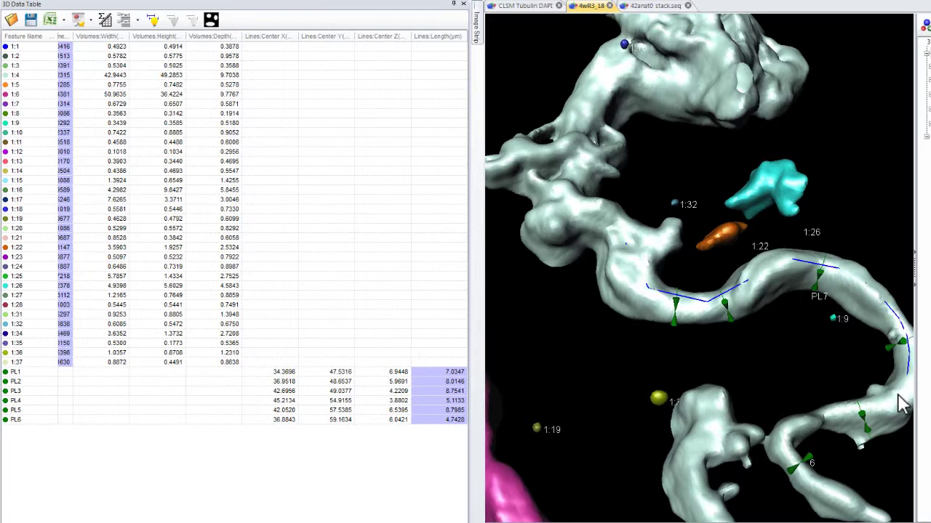
click(900, 393)
click(859, 410)
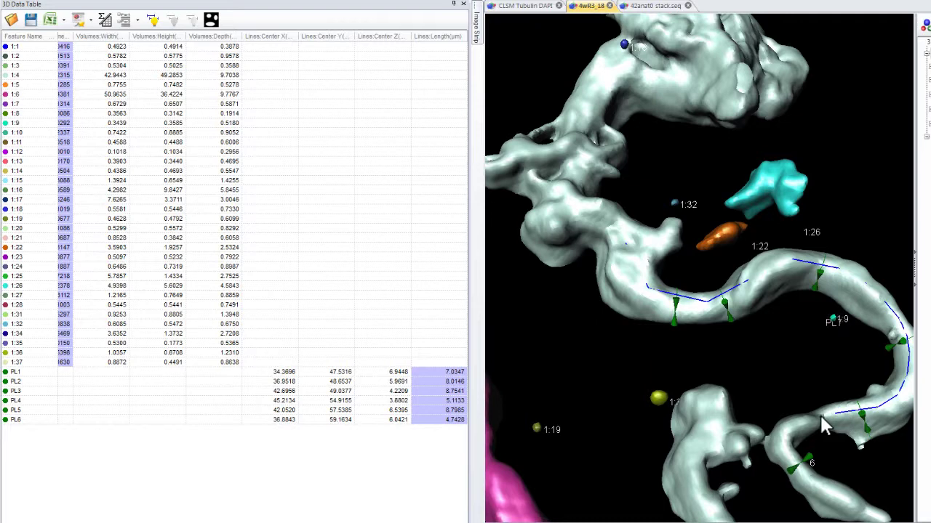
click(820, 415)
click(787, 465)
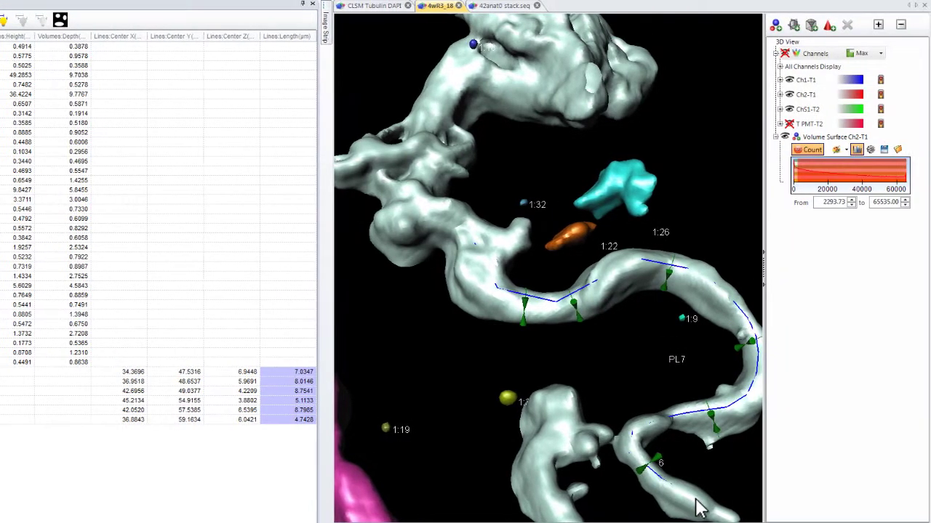
Finish PL7 at the filament tip and set volume surface transparency to 0.57
click(714, 514)
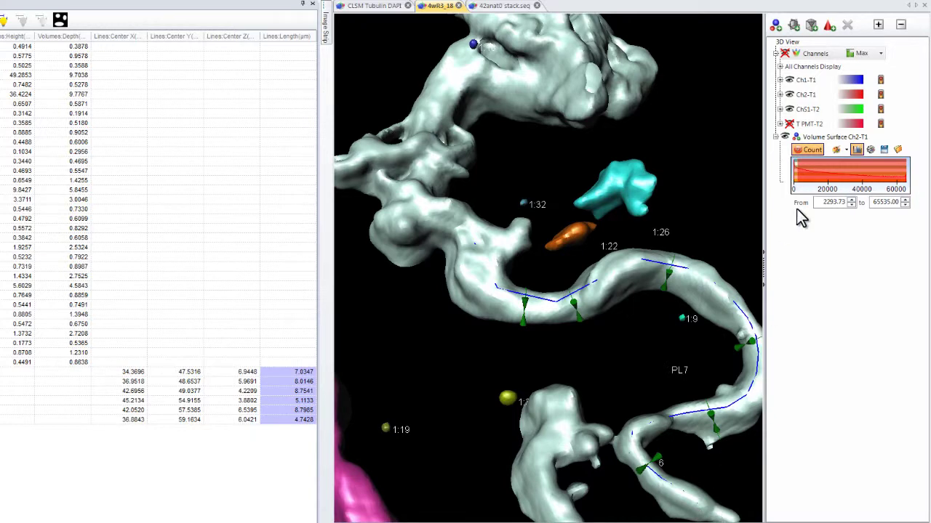
click(846, 150)
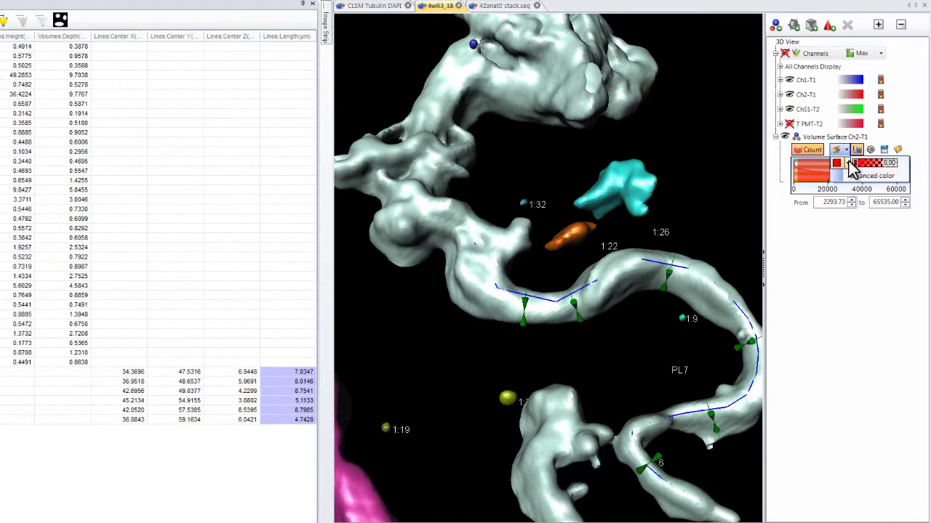
drag(865, 170, 882, 169)
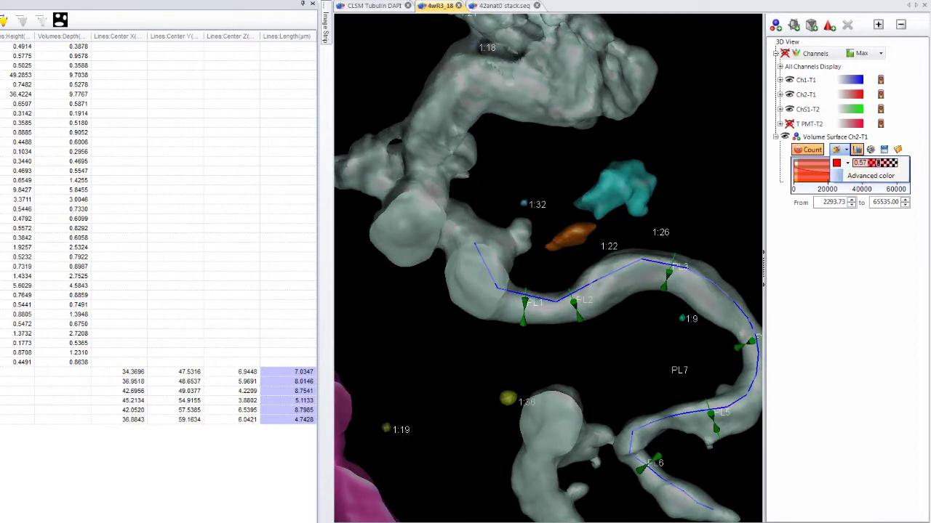
click(378, 374)
drag(623, 395, 625, 344)
scroll(556, 307, up, 2)
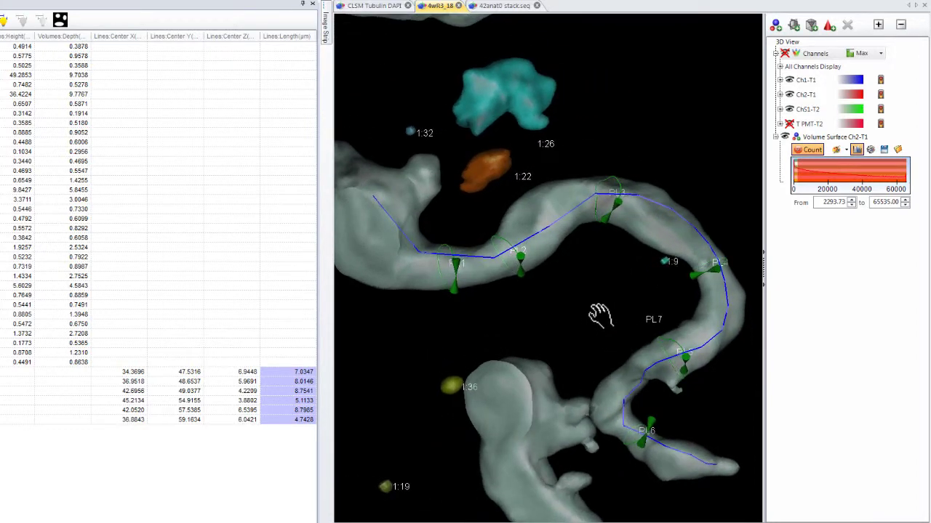
Switch to 42anat0_stack.seq, hide the data table, and clip the tooth at ortho slice 48
click(502, 6)
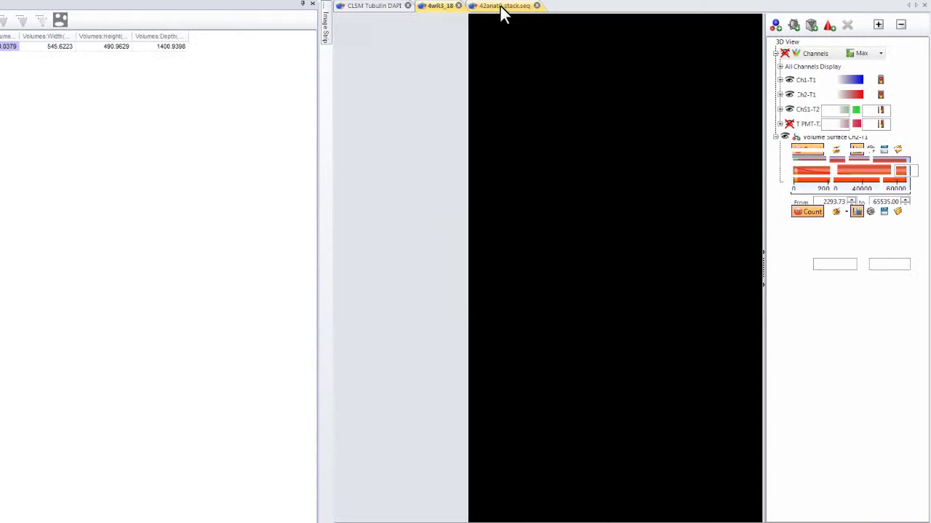
drag(531, 320, 539, 465)
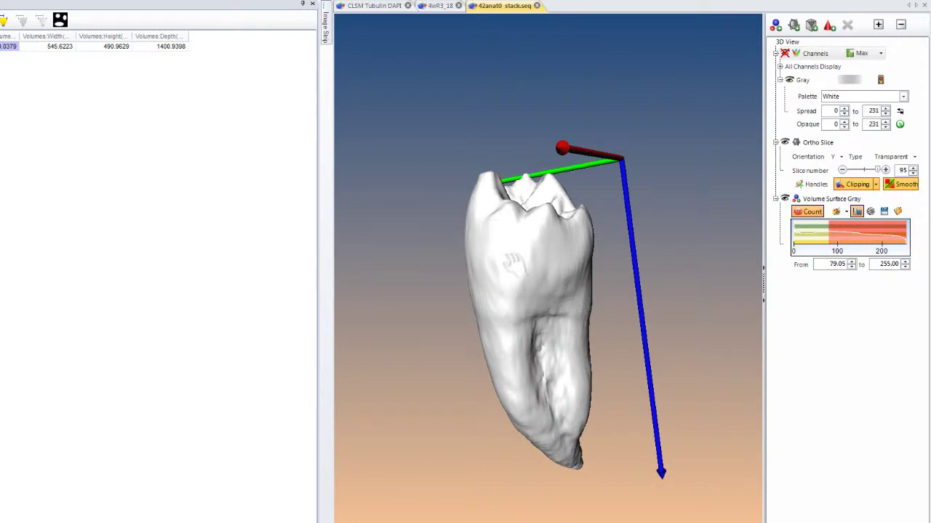
drag(319, 82, 0, 107)
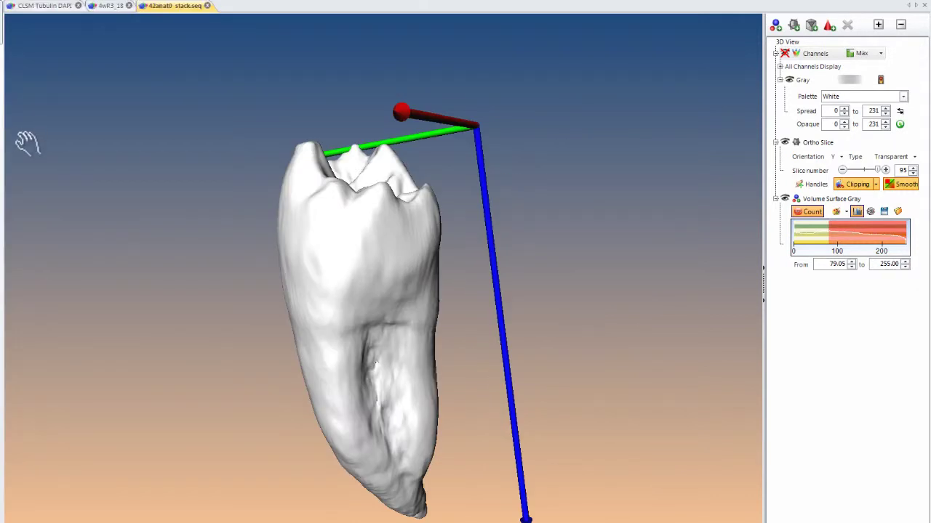
drag(359, 324, 718, 243)
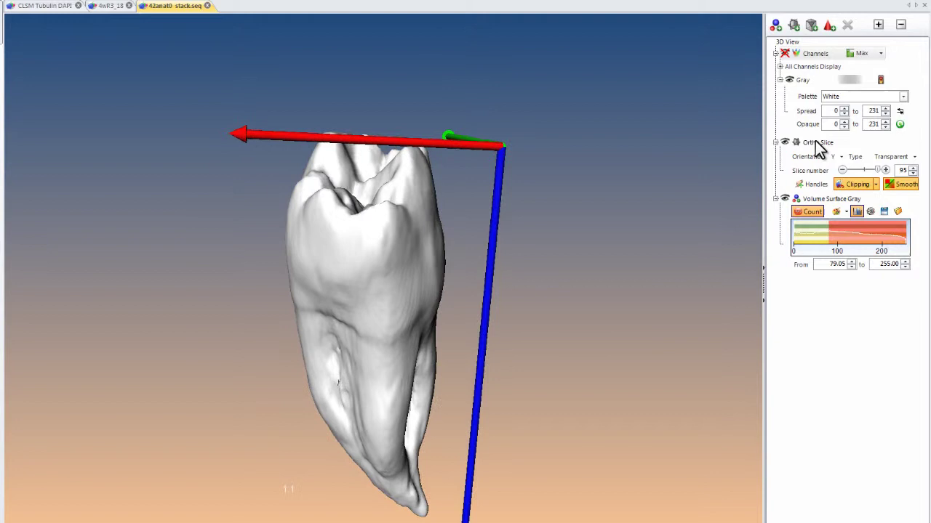
mouse_move(881, 170)
mouse_down()
mouse_move(855, 170)
mouse_move(865, 170)
mouse_up()
drag(523, 283, 486, 298)
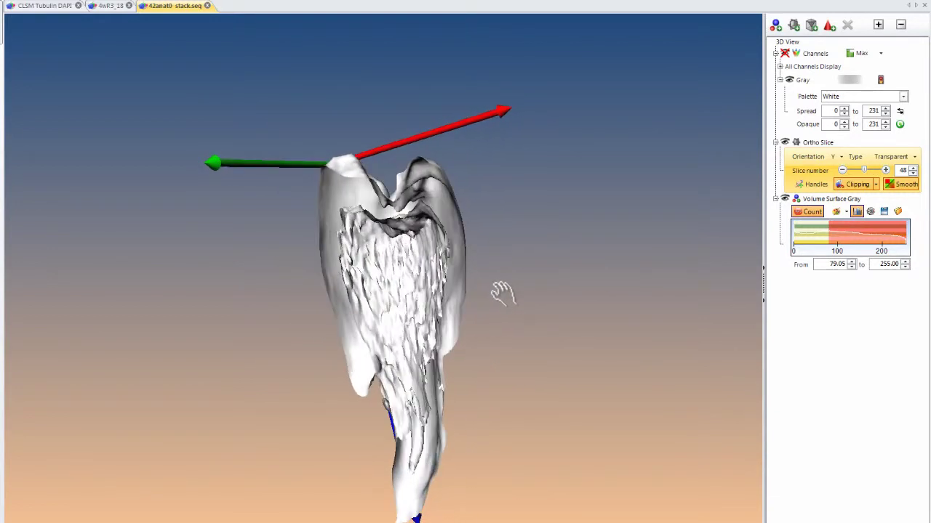
click(600, 265)
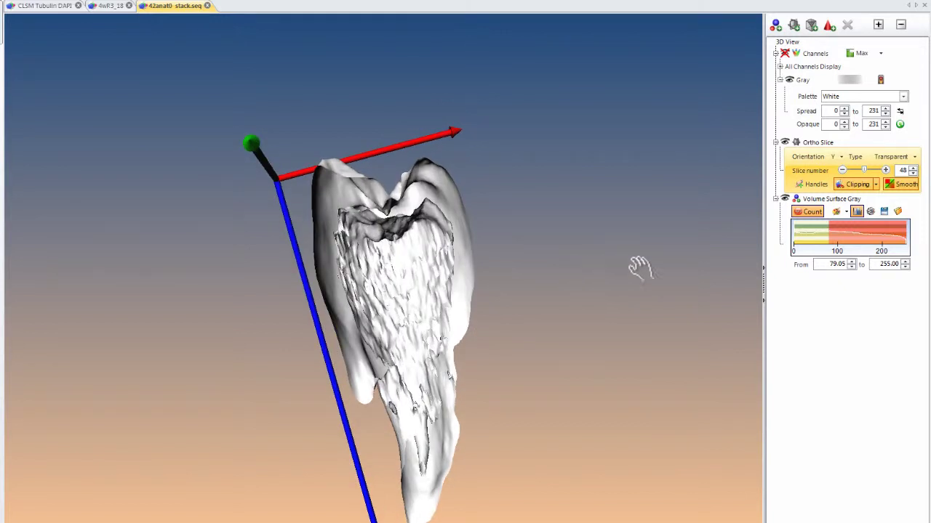
Draw lines LN1–LN3 across the tooth at three slice depths, starting from slice 77
drag(863, 169, 867, 168)
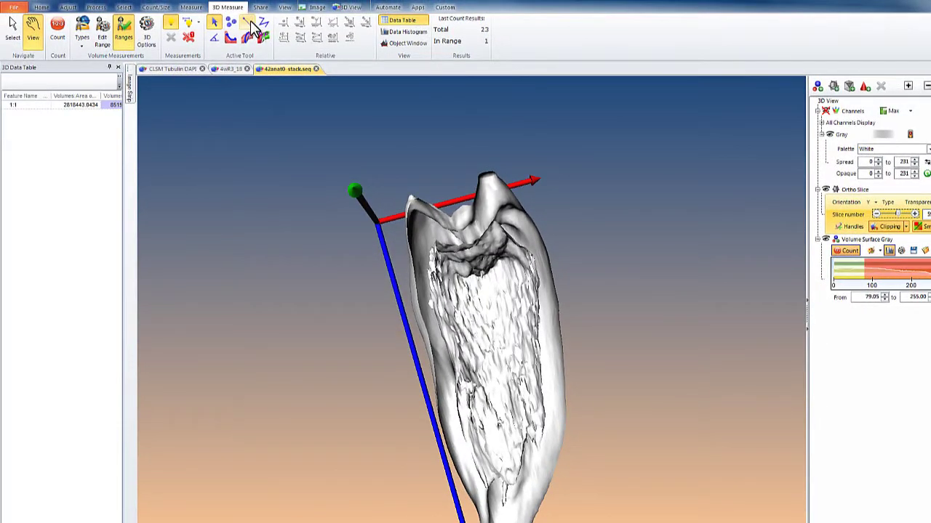
click(248, 22)
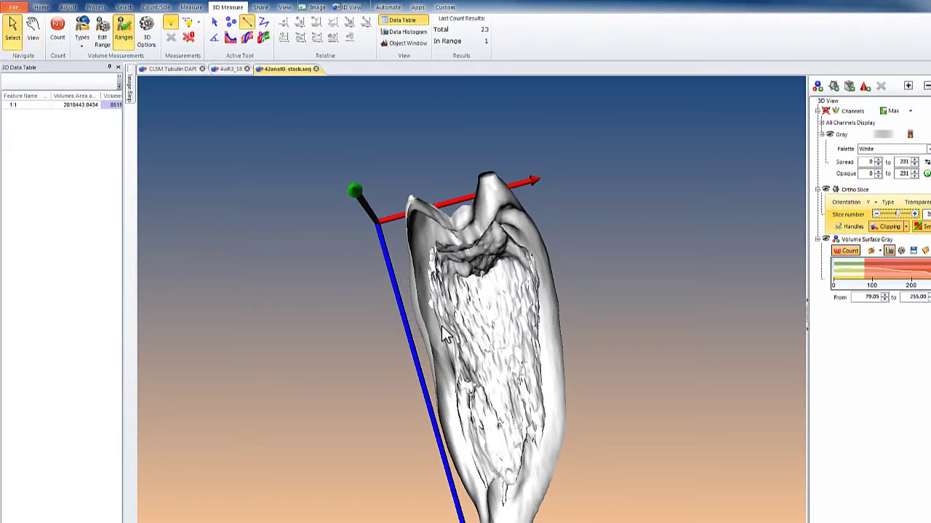
click(539, 304)
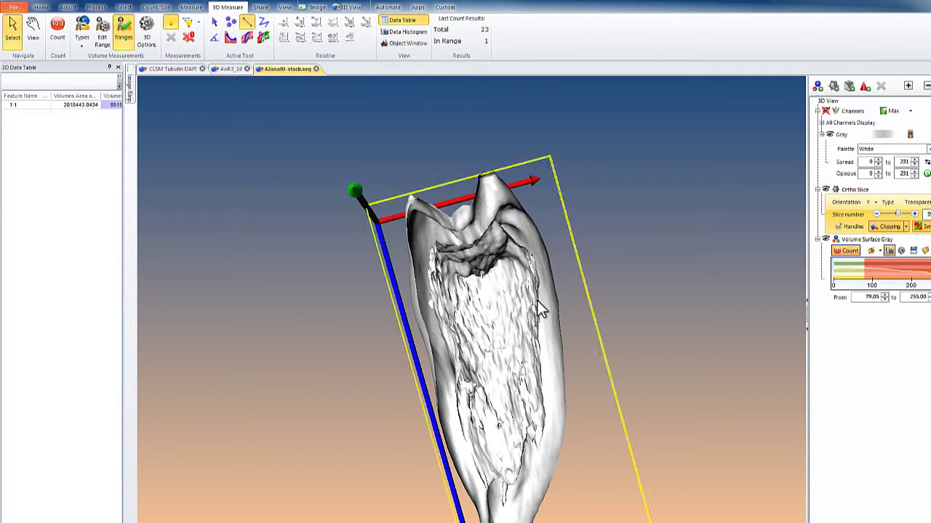
click(900, 216)
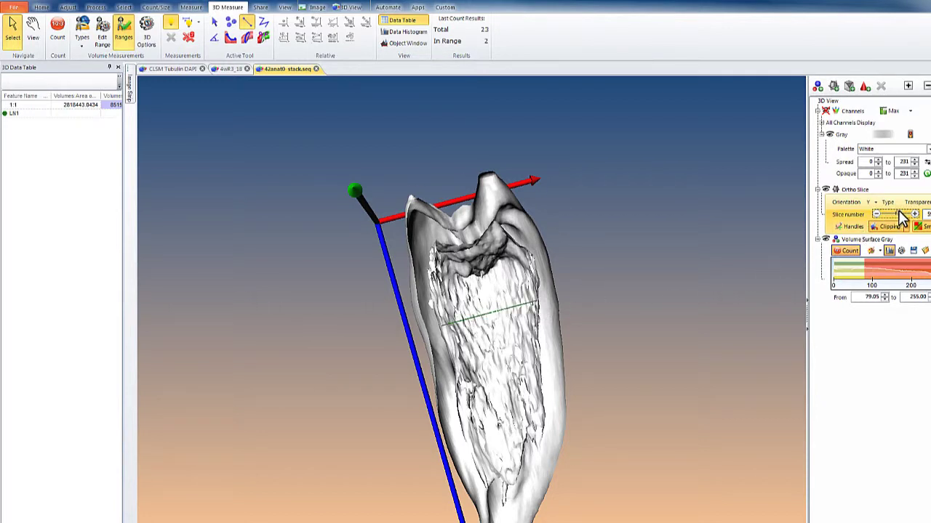
drag(900, 216, 896, 219)
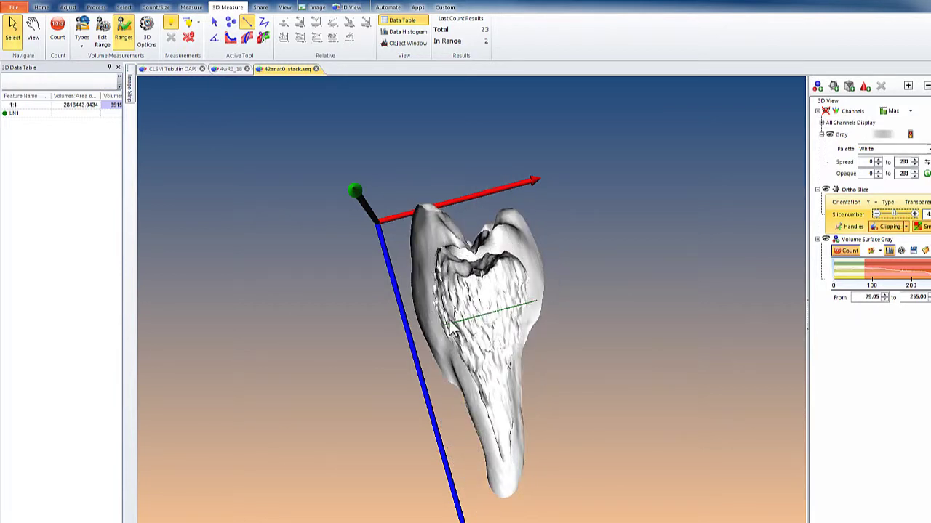
click(527, 306)
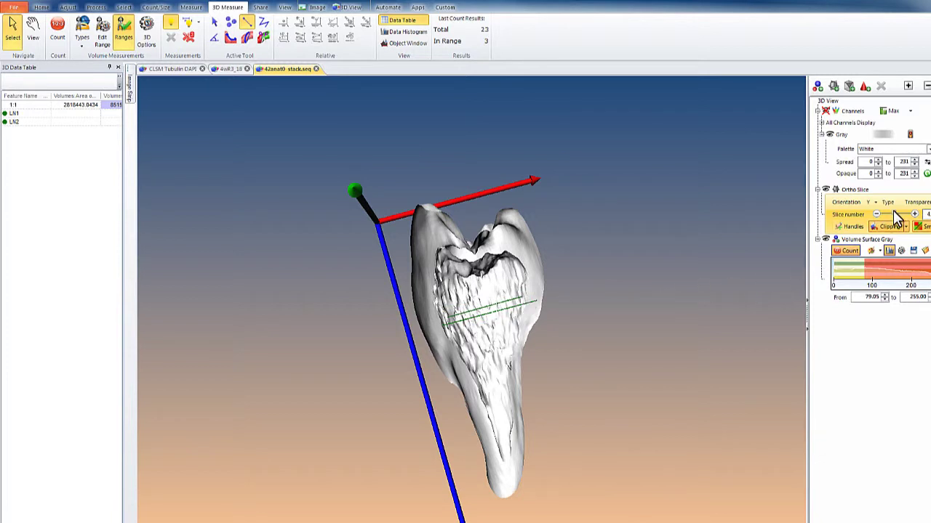
drag(896, 218, 892, 219)
drag(463, 309, 502, 290)
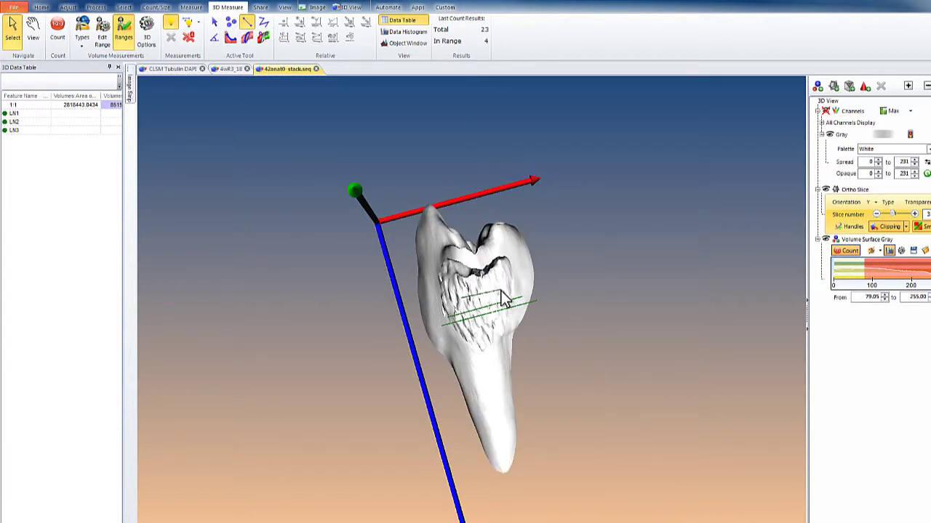
click(33, 33)
drag(495, 320, 501, 455)
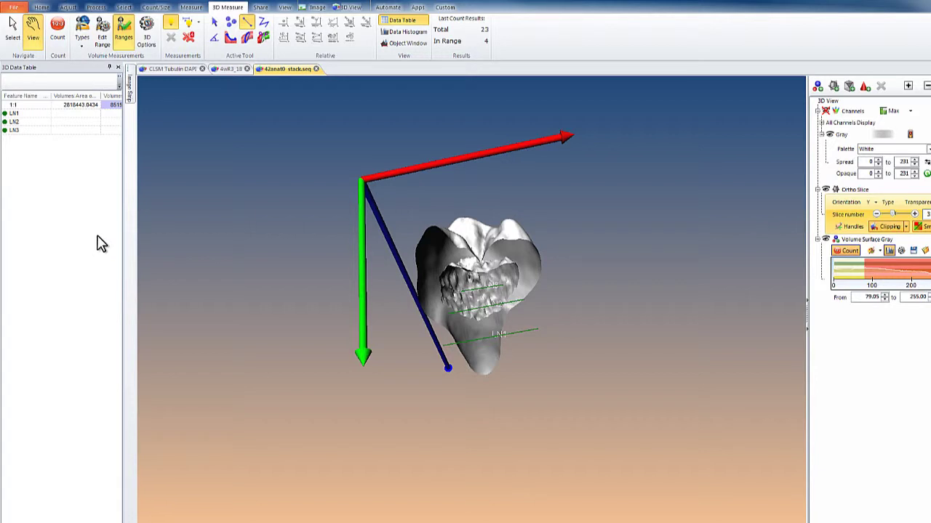
Turn off the ortho slice and rotate the whole tooth to a top-down crown view
drag(492, 388, 737, 276)
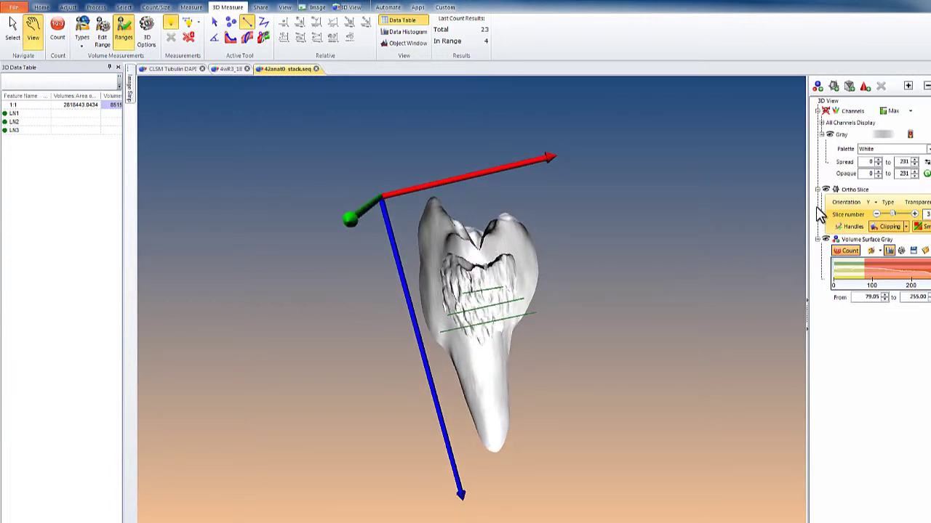
click(836, 190)
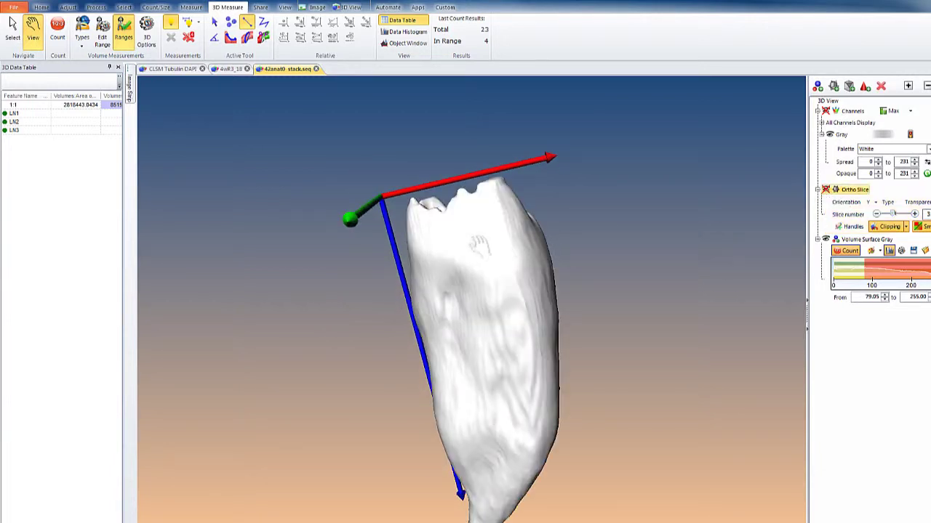
drag(480, 245, 428, 349)
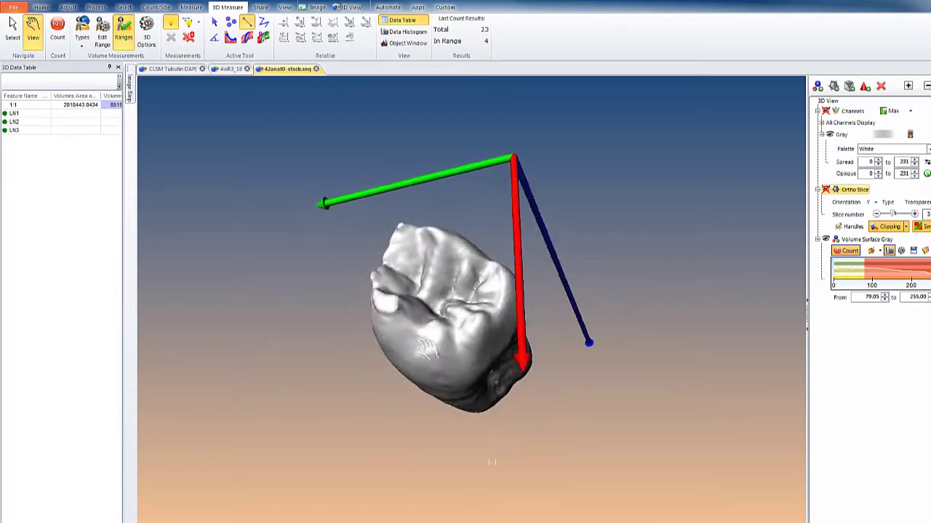
drag(492, 462, 480, 349)
drag(411, 256, 472, 420)
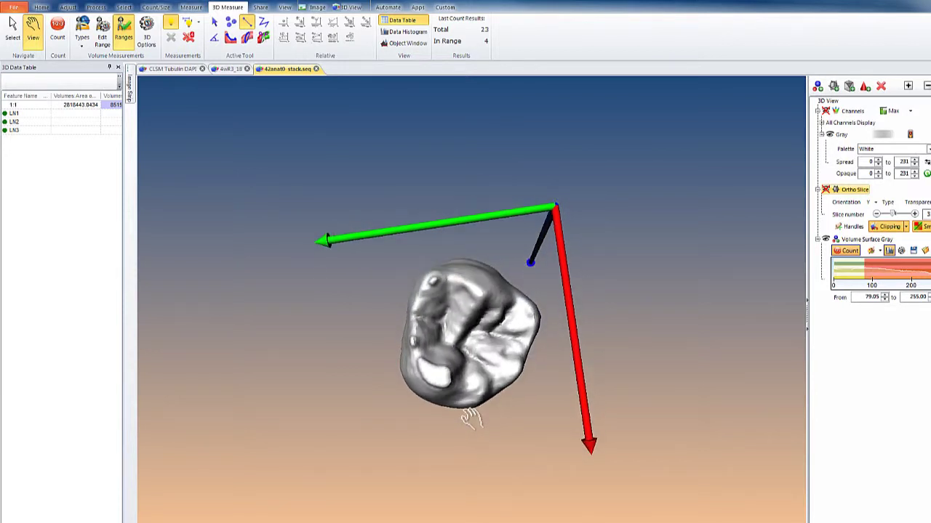
drag(326, 344, 394, 381)
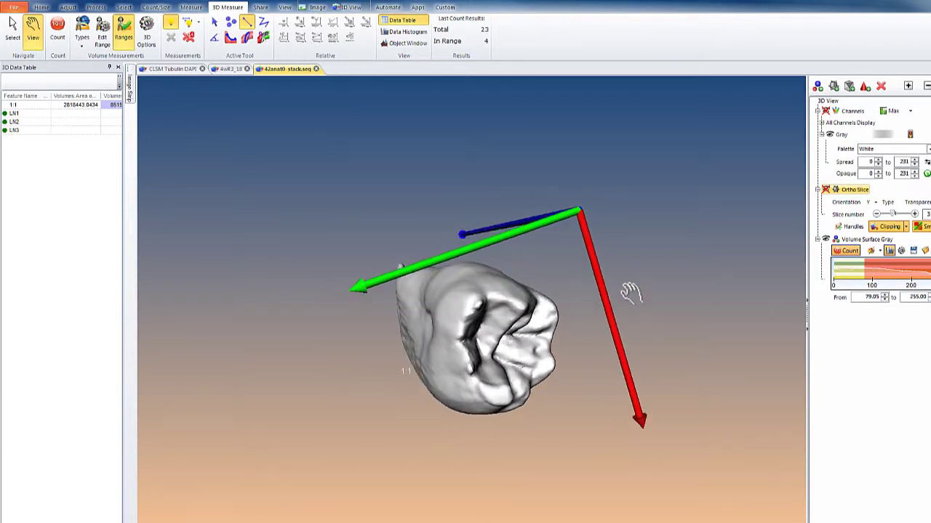
drag(630, 293, 462, 358)
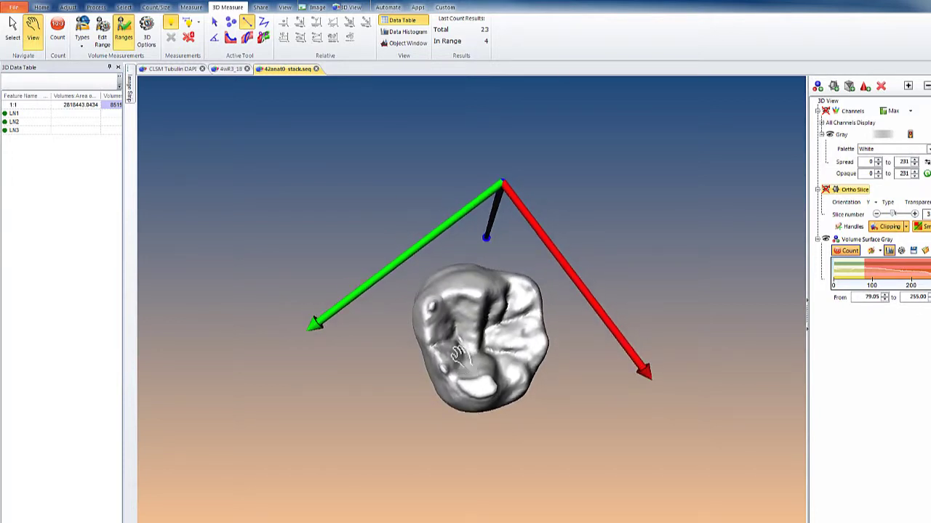
Trace the surface-following curve PL1 along the crown's central groove, from start to end point
click(231, 40)
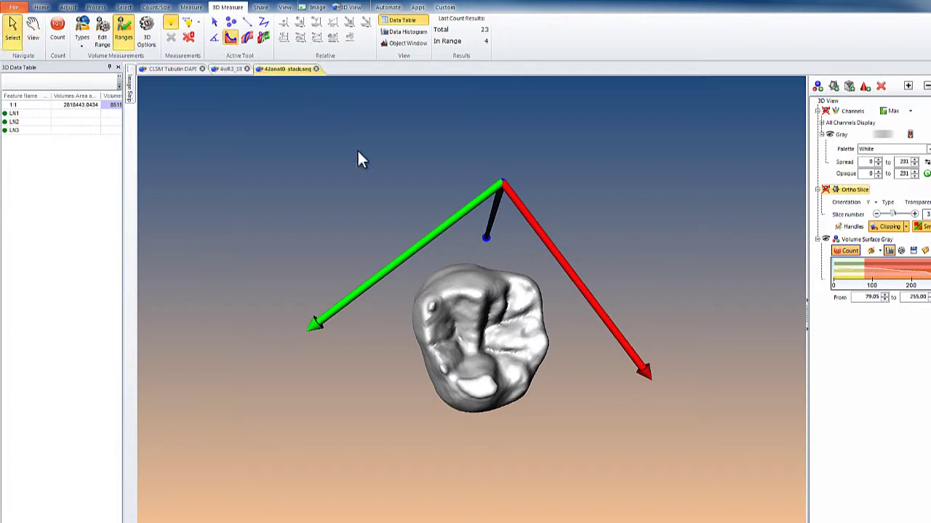
click(485, 377)
double_click(471, 298)
Rotate and zoom the tooth view to inspect the new PL1 curve
click(33, 30)
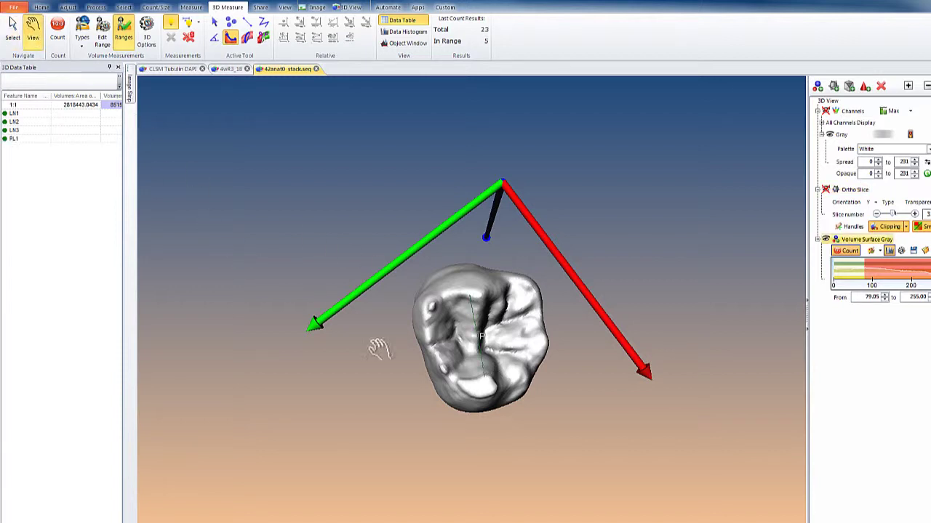
drag(498, 416, 419, 320)
scroll(420, 320, up, 5)
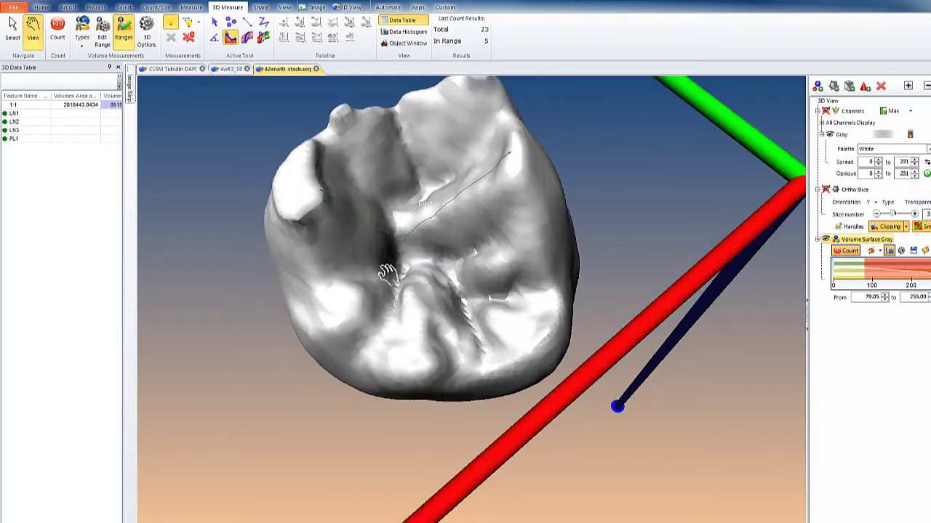